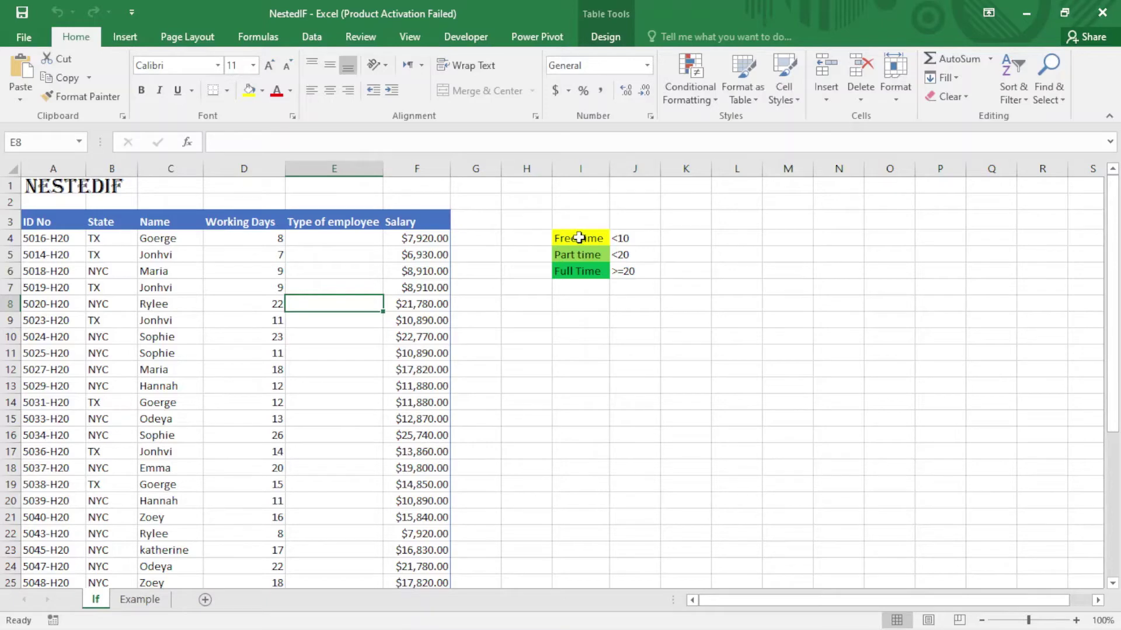
- Start an IF formula in E4 that returns "Free time" when the row's Working Days value is less than 10
left_click(578, 237)
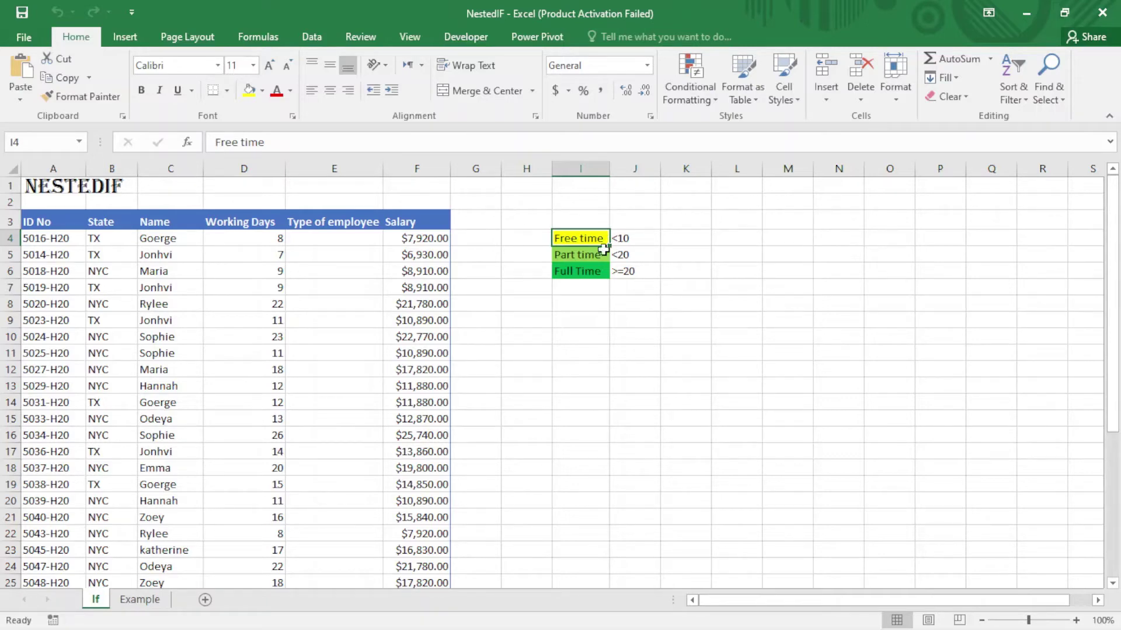
left_click(365, 236)
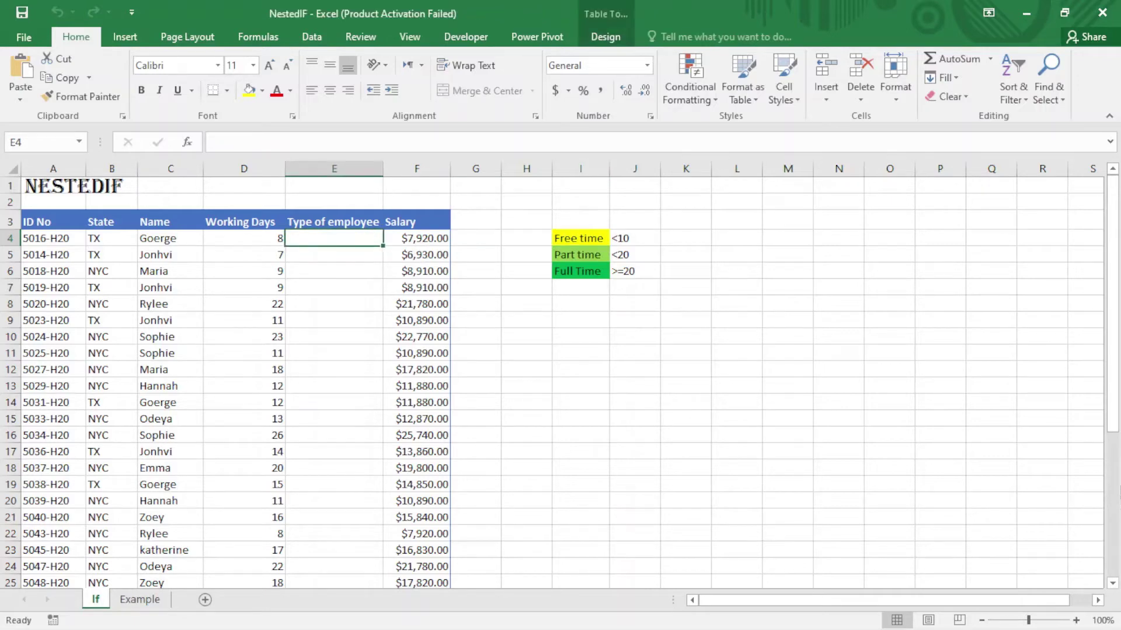
type("=")
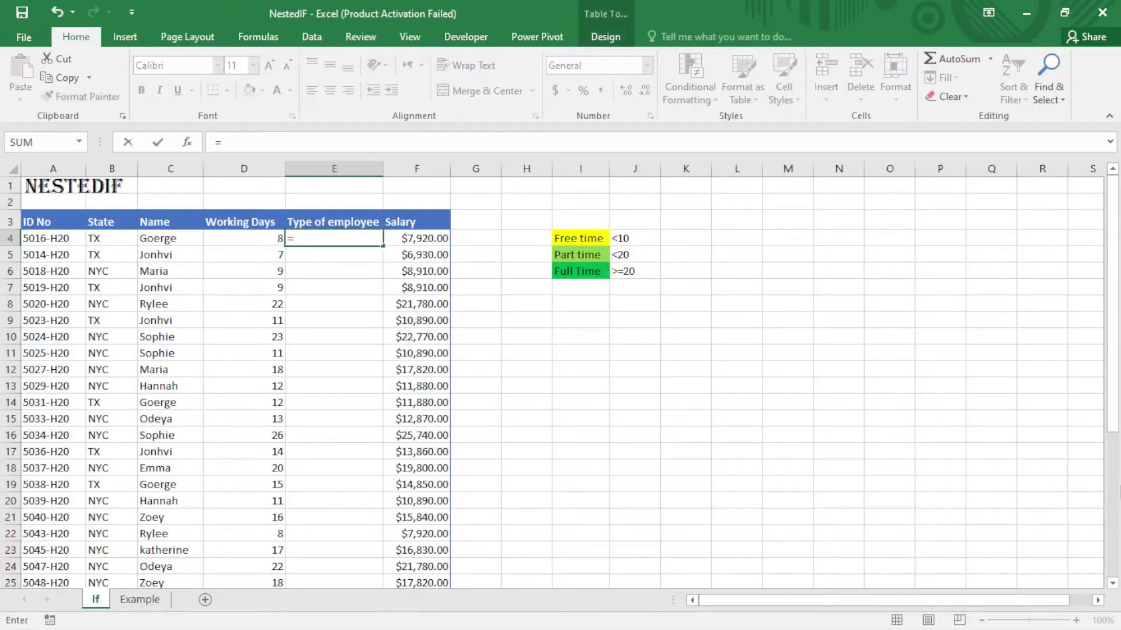
type("if")
key("Tab")
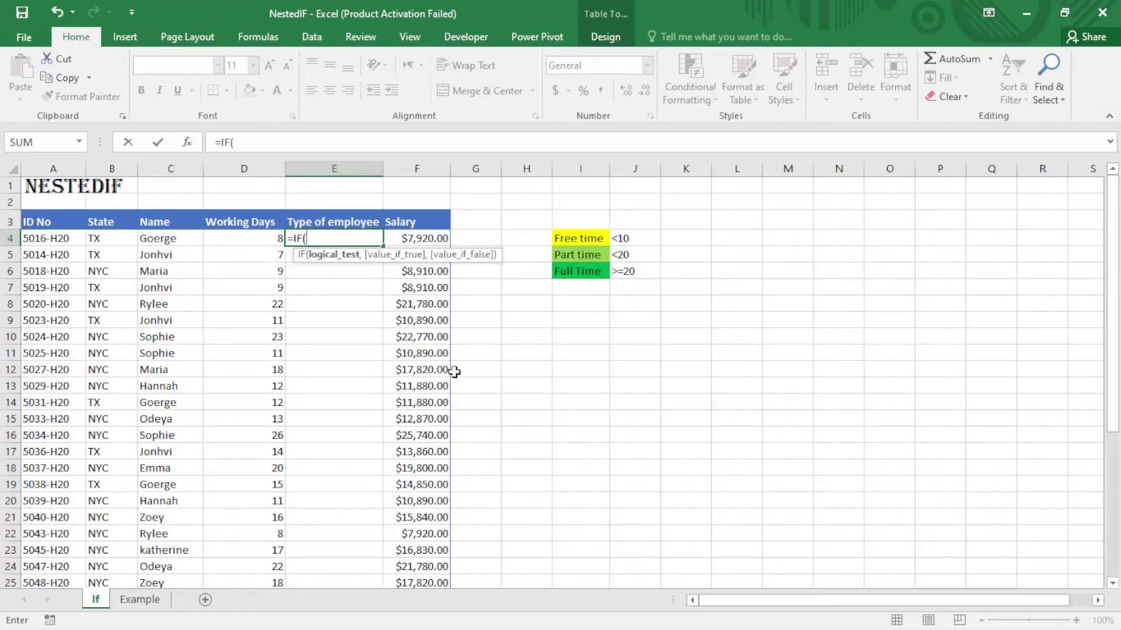
left_click(251, 239)
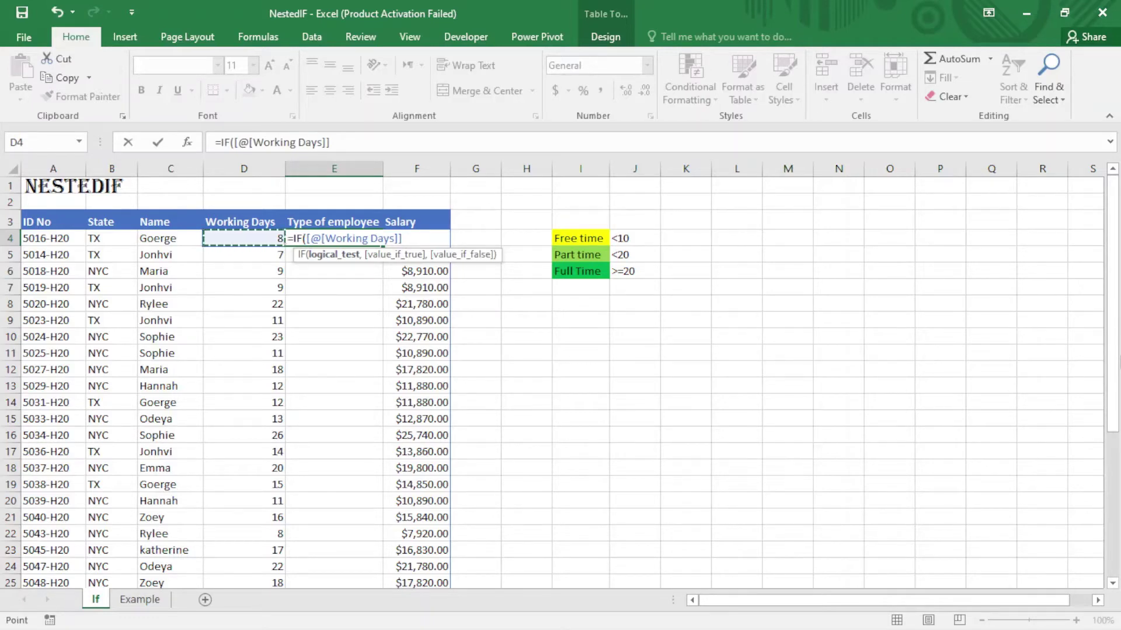
type("<10")
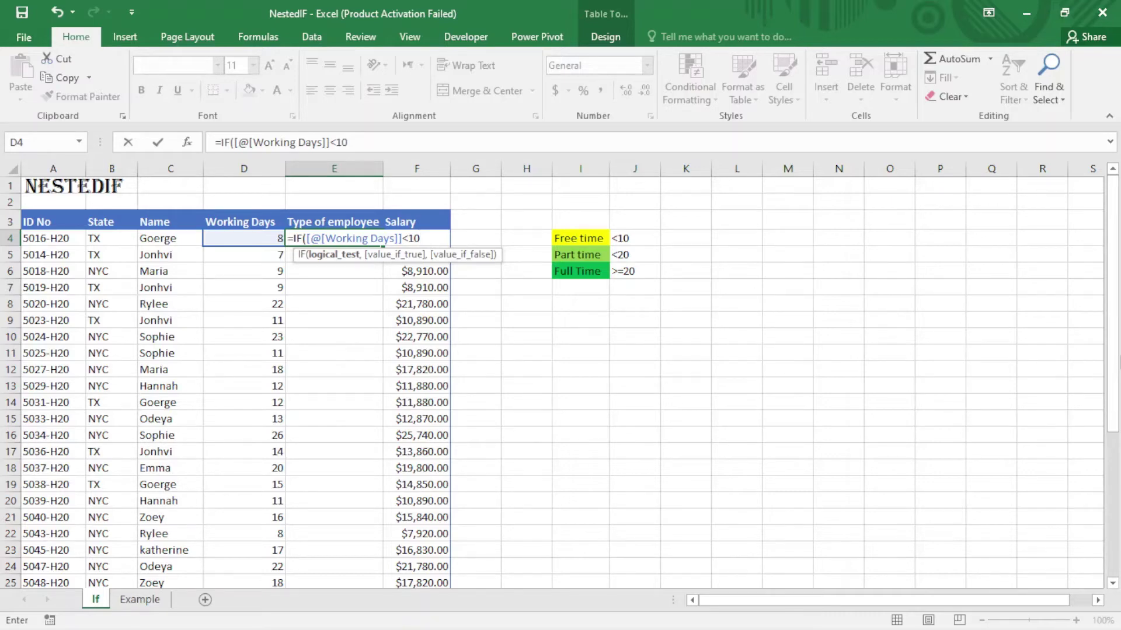
type(",")
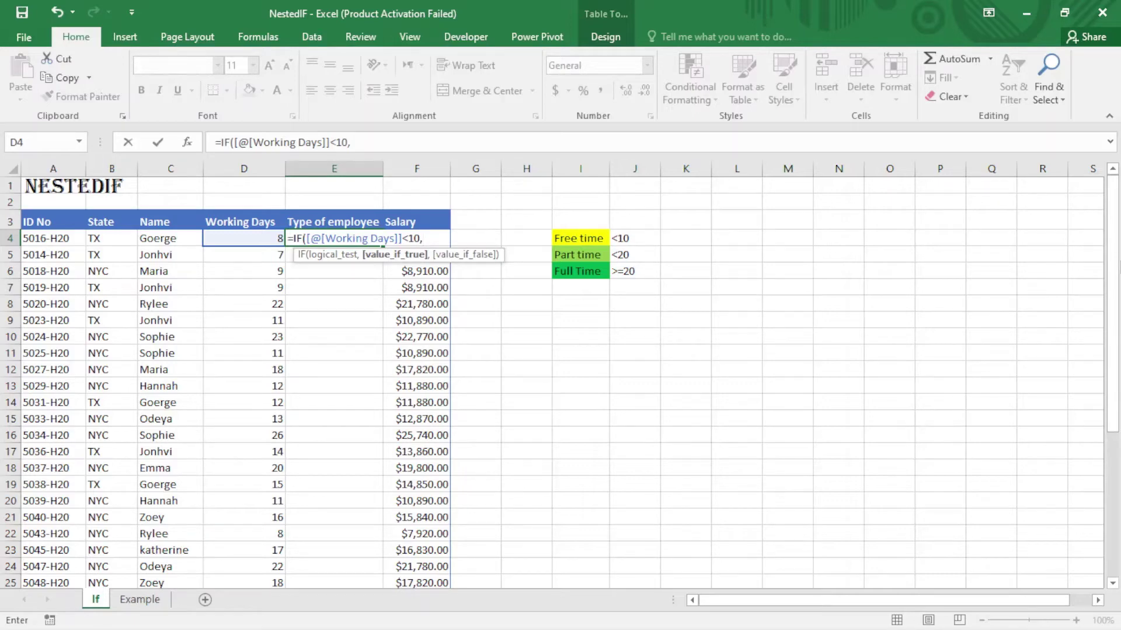
type("\"")
type("Free time")
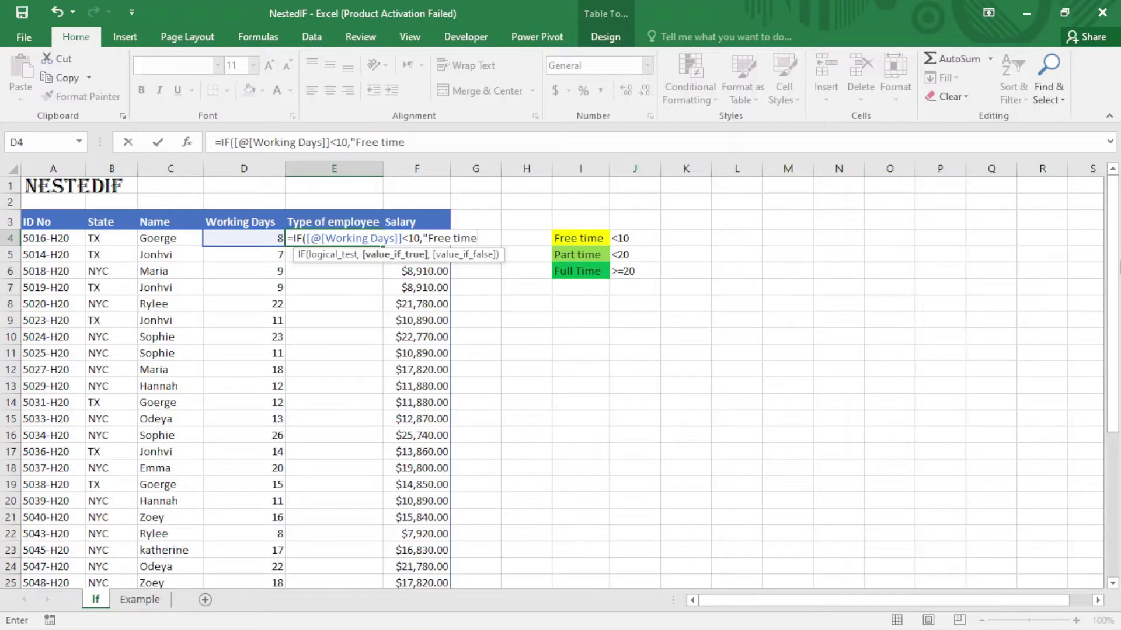
type("\",")
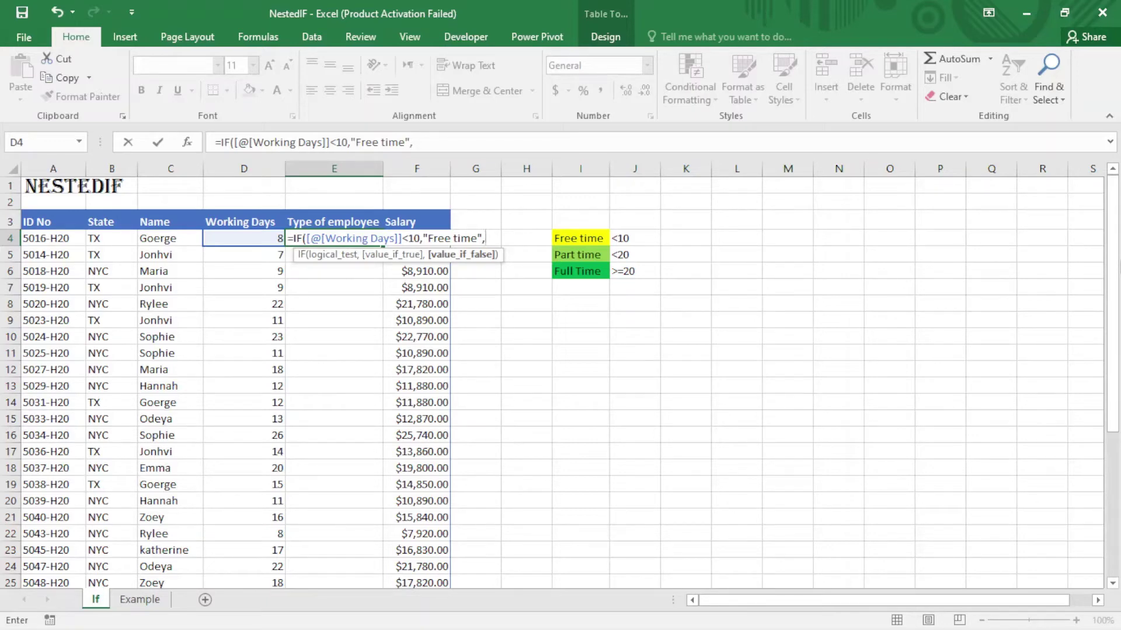
- Nest a second IF as the false value, returning absolute reference $I$5 when Working Days is less than 20
type("if")
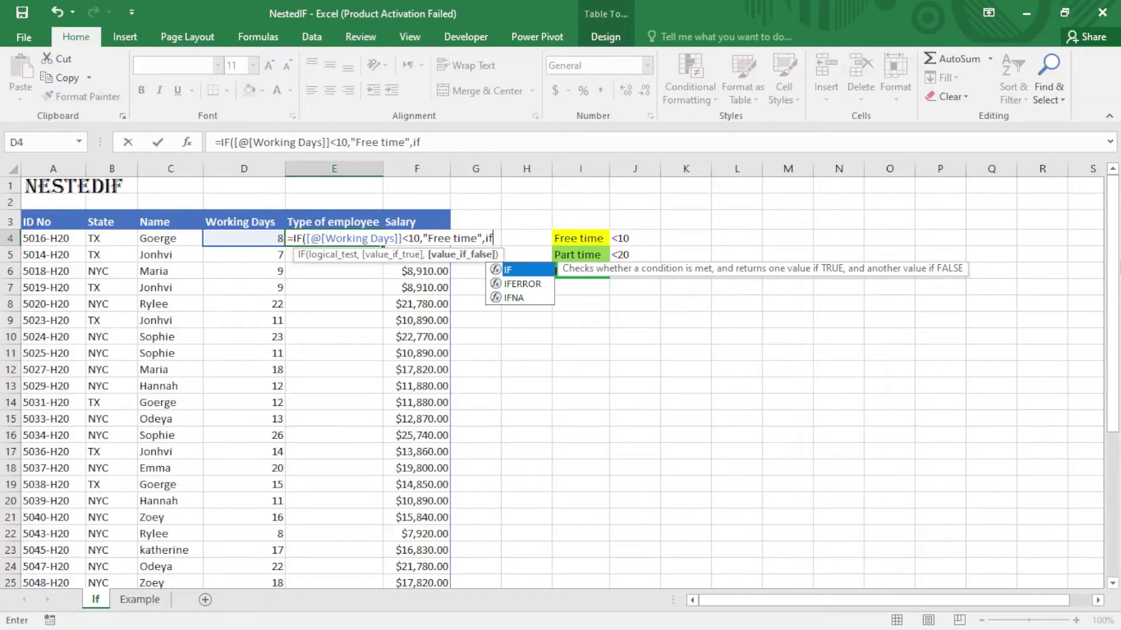
key("Tab")
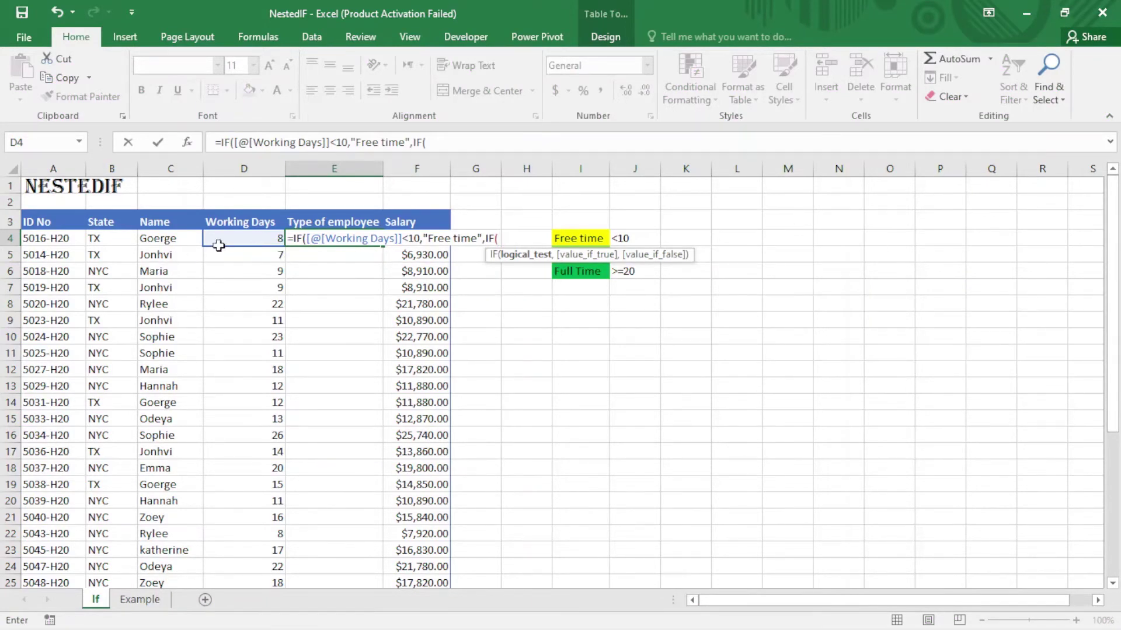
left_click(239, 245)
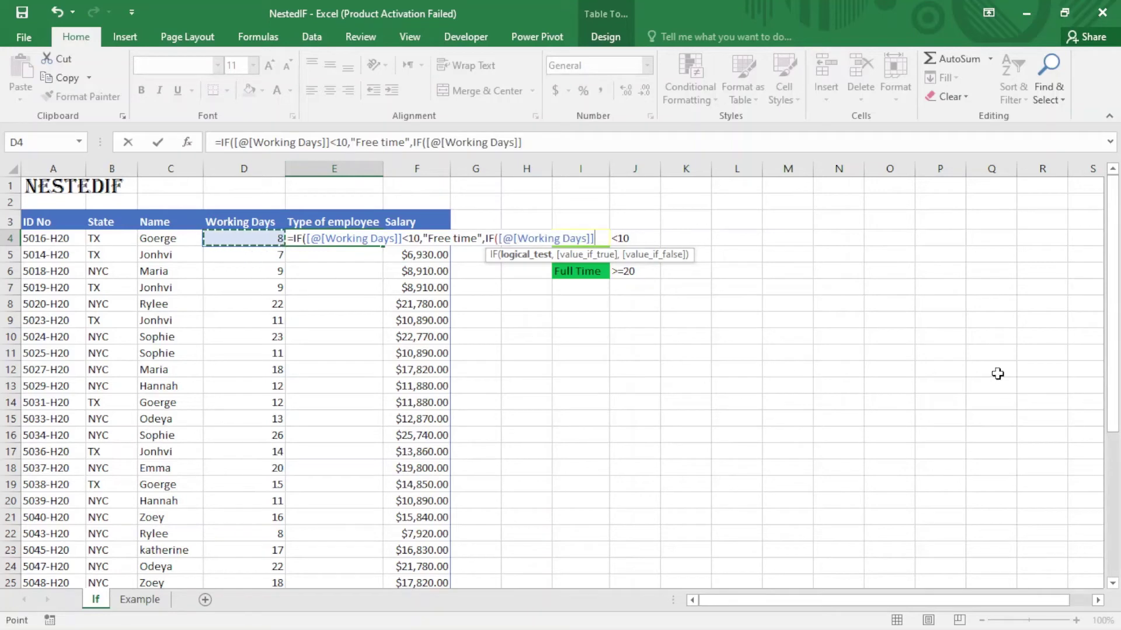
type("<")
type("20")
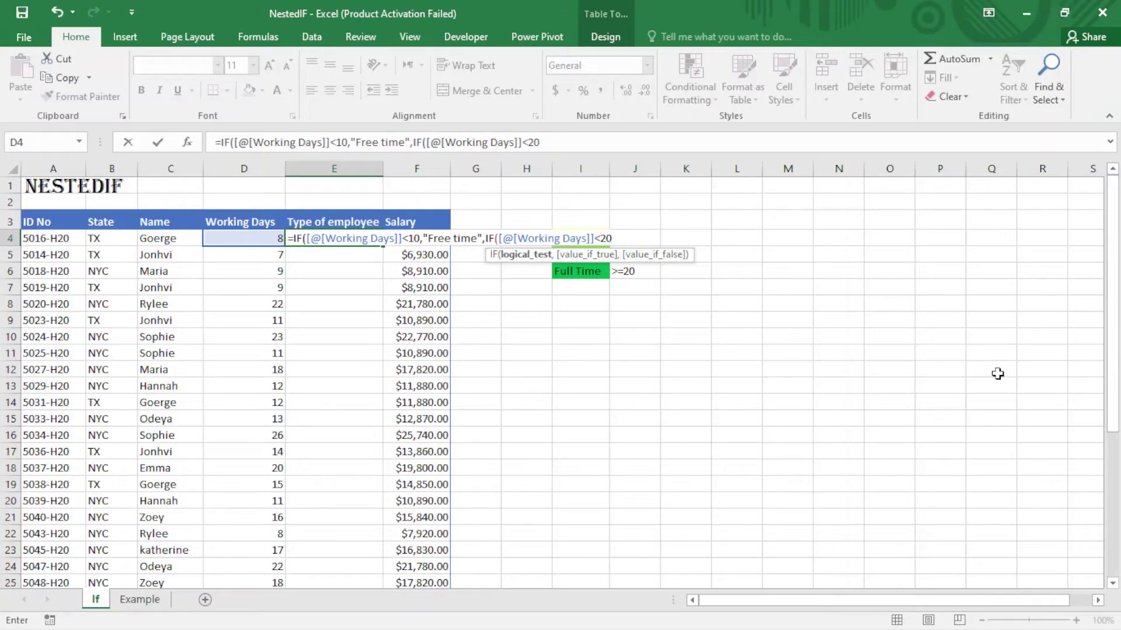
type(",")
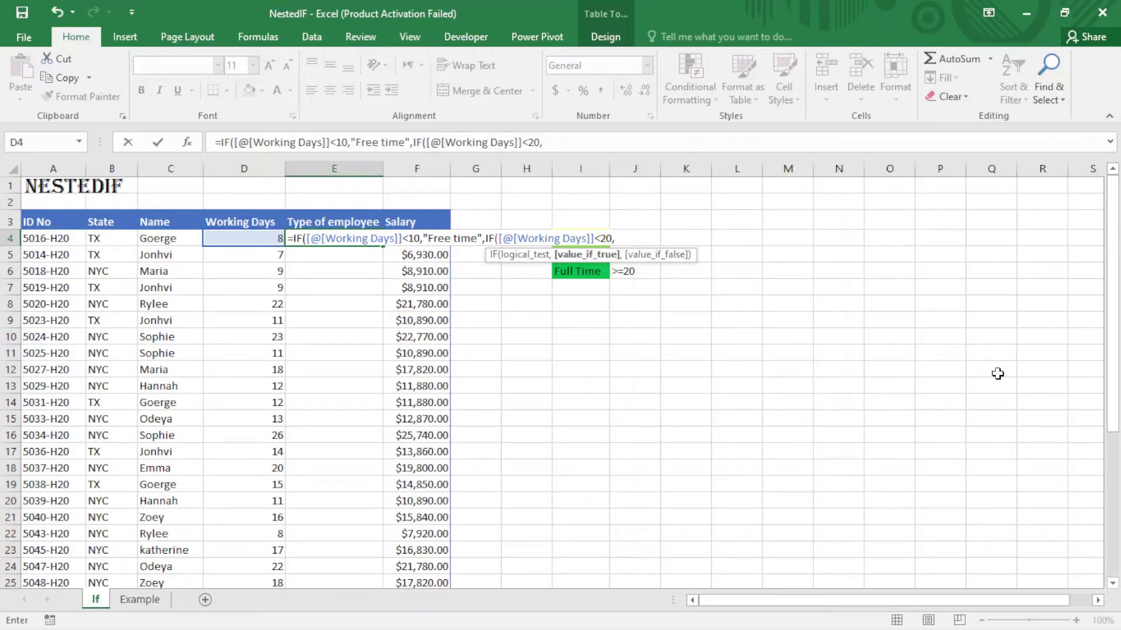
left_click(571, 273)
key("F4")
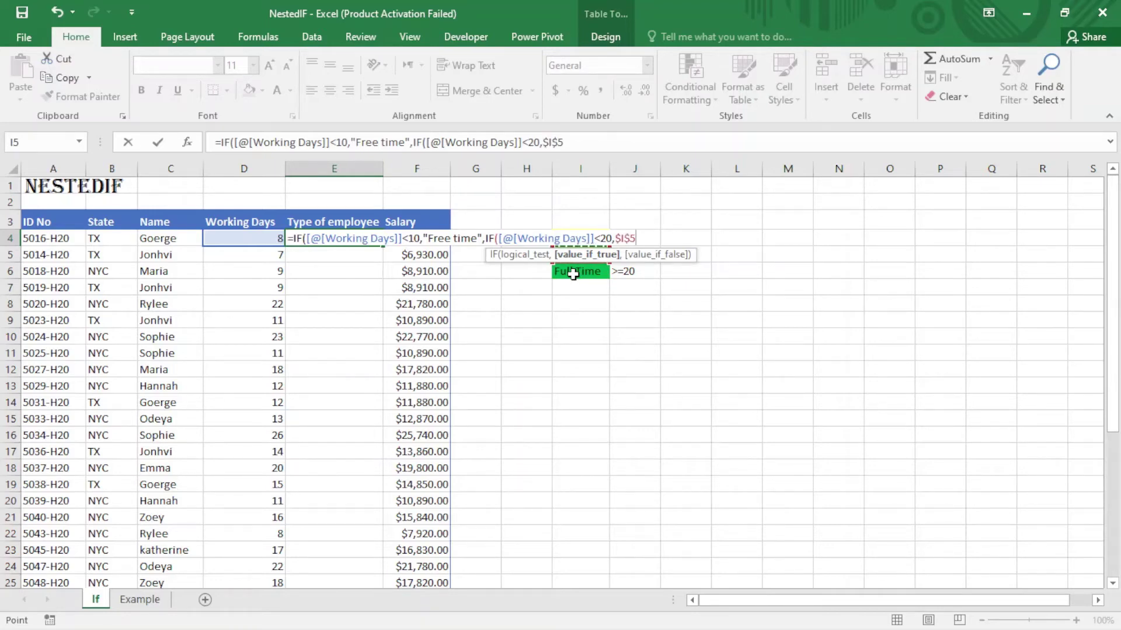
type(",")
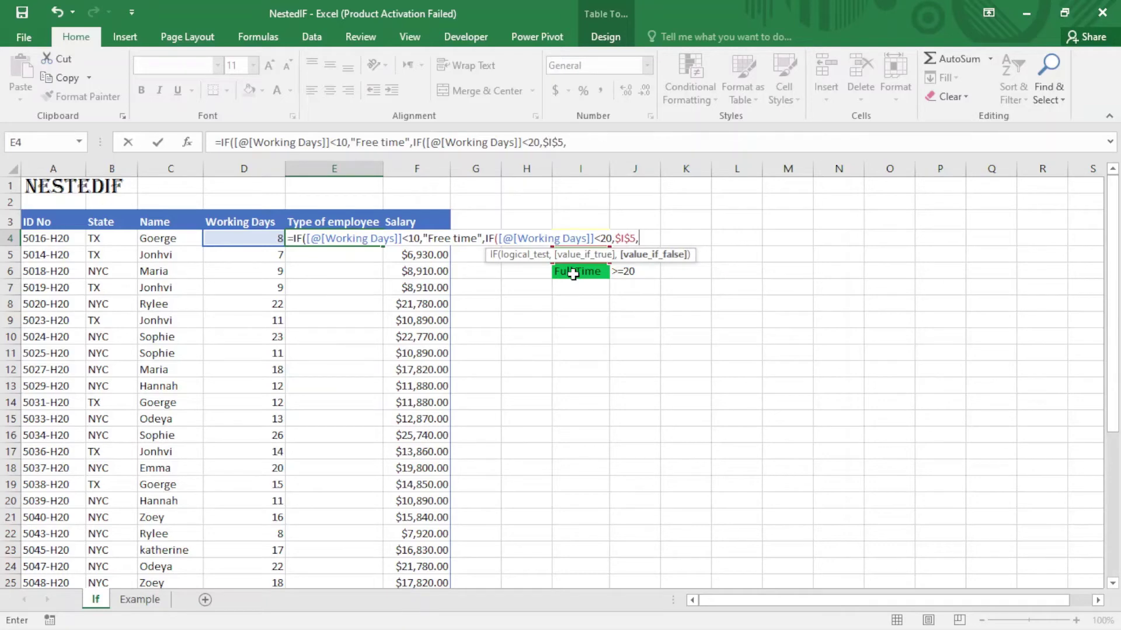
- Use absolute reference $I$6 as the nested IF's false value, close both functions and enter the formula
left_click(573, 274)
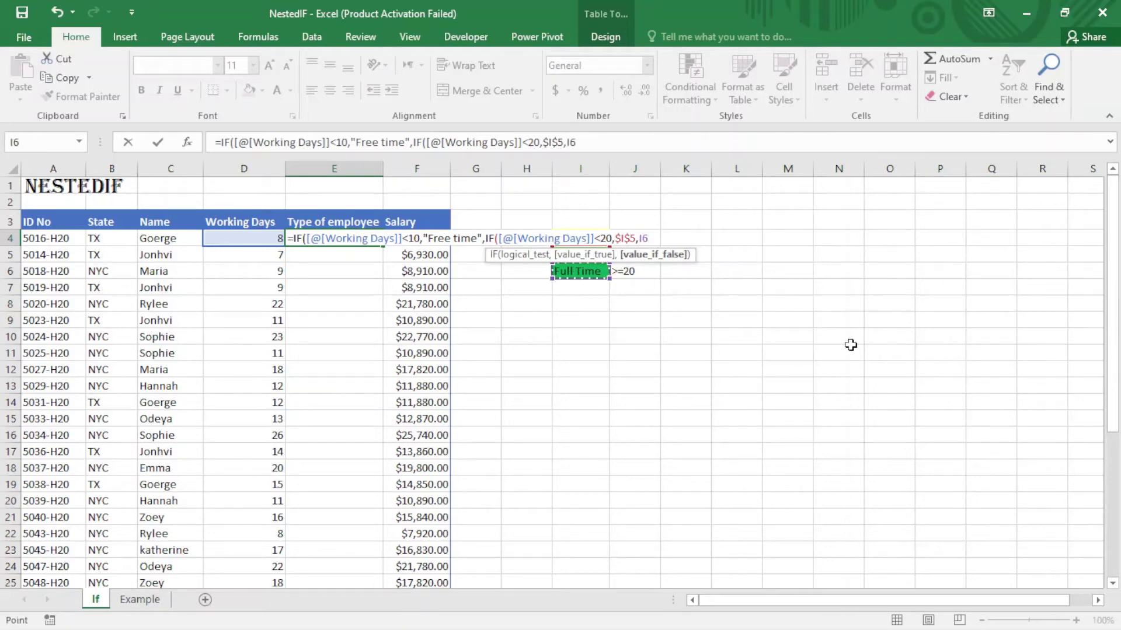
key("F4")
type(")")
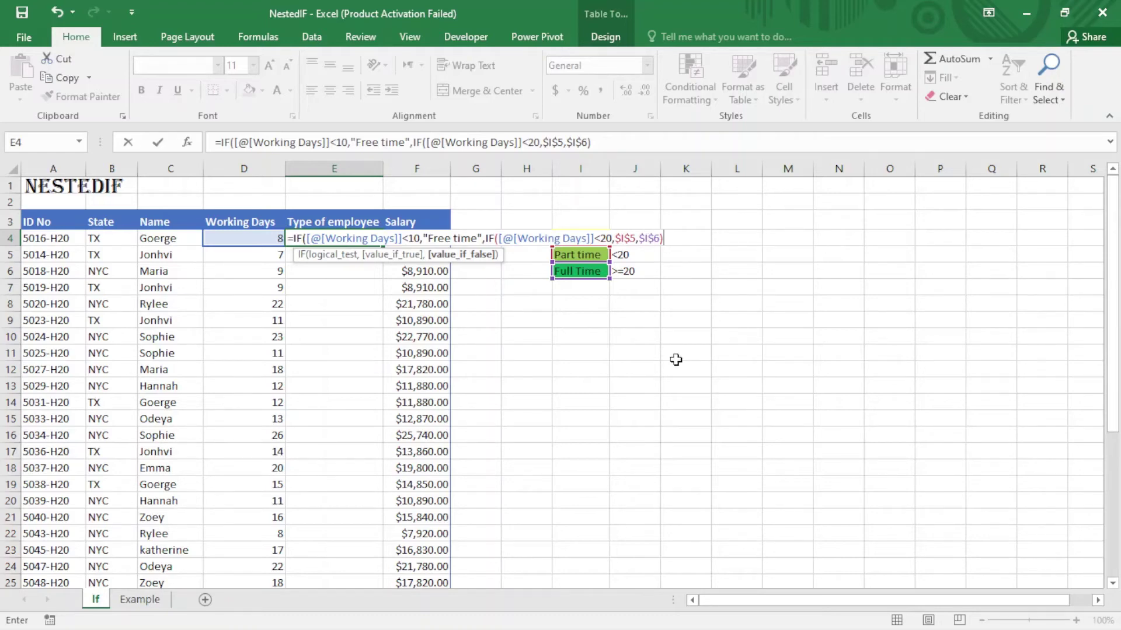
left_click(681, 238)
type(")")
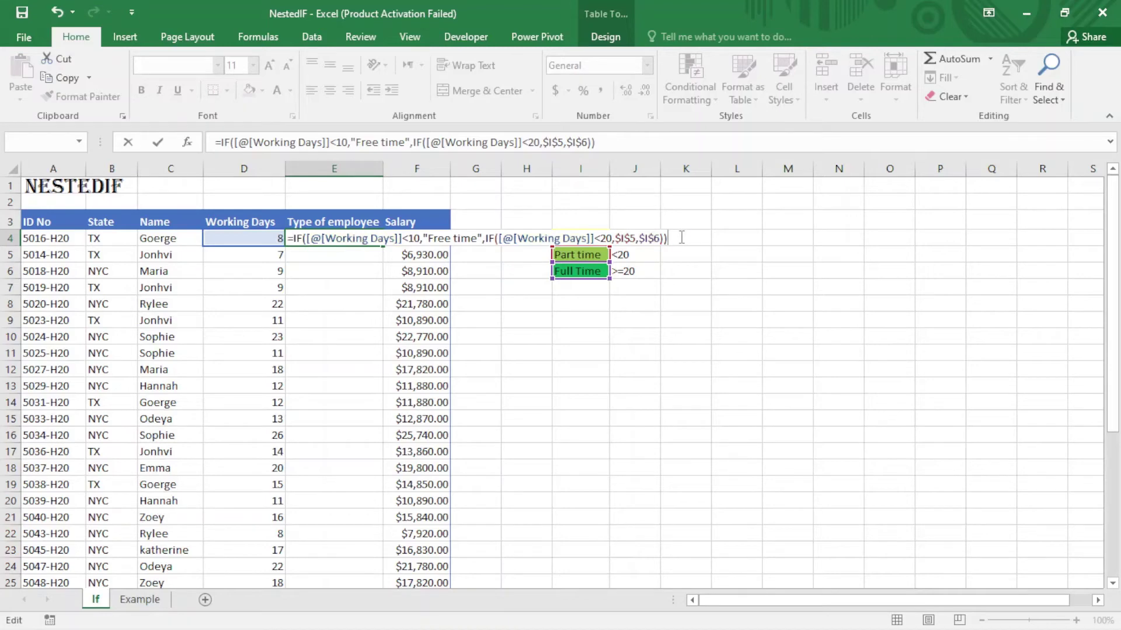
key("Return")
- Review the Type of employee results down the column and inspect the nested IF formula in E4
left_click(324, 420)
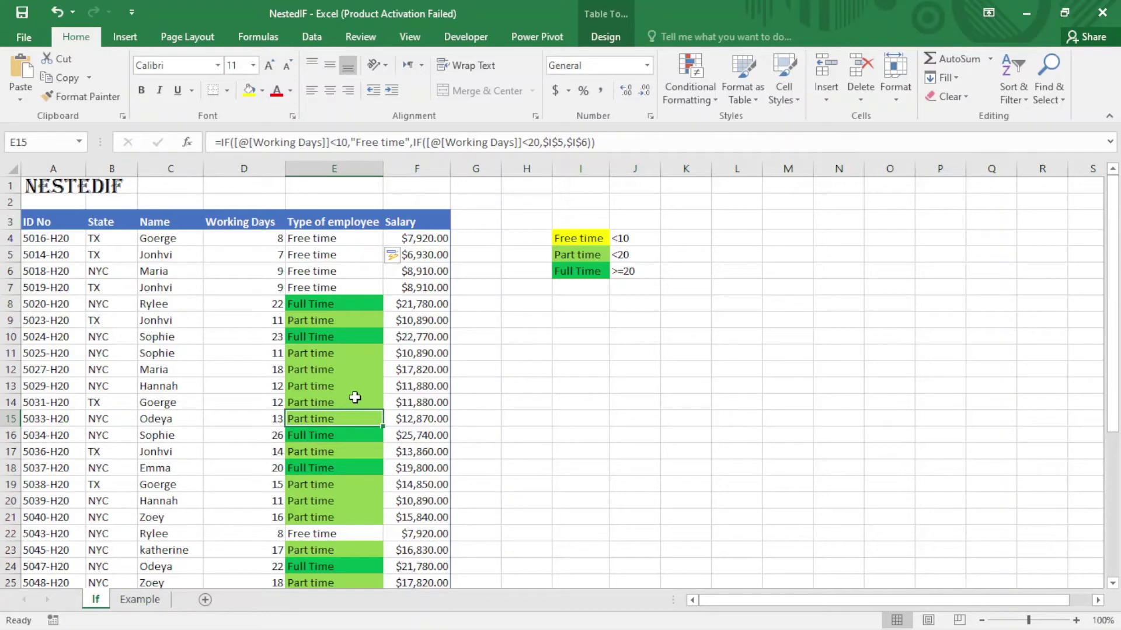
scroll(348, 388, "down", 3)
scroll(346, 391, "up", 3)
left_click(324, 238)
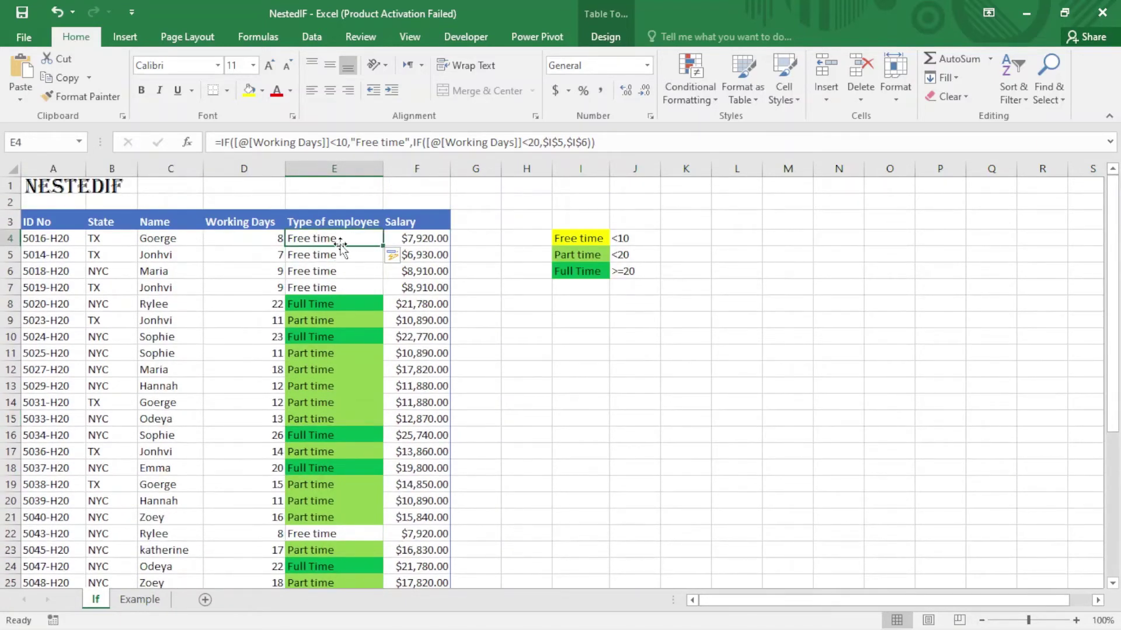
left_click(343, 302)
left_click(338, 320)
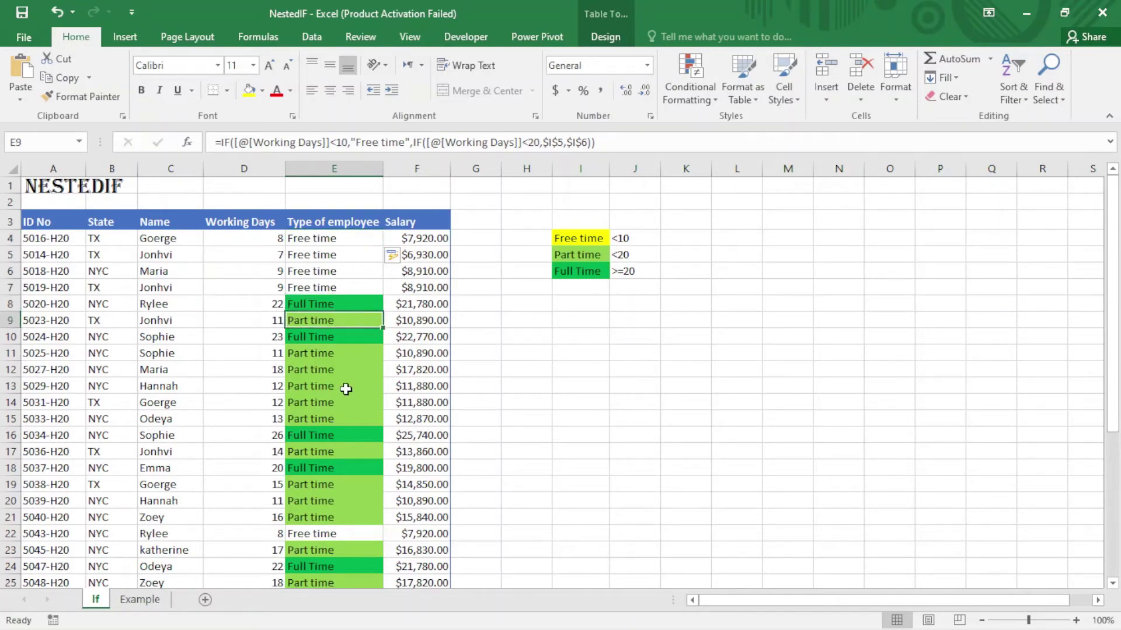
scroll(343, 383, "down", 8)
scroll(339, 374, "up", 8)
left_click(360, 235)
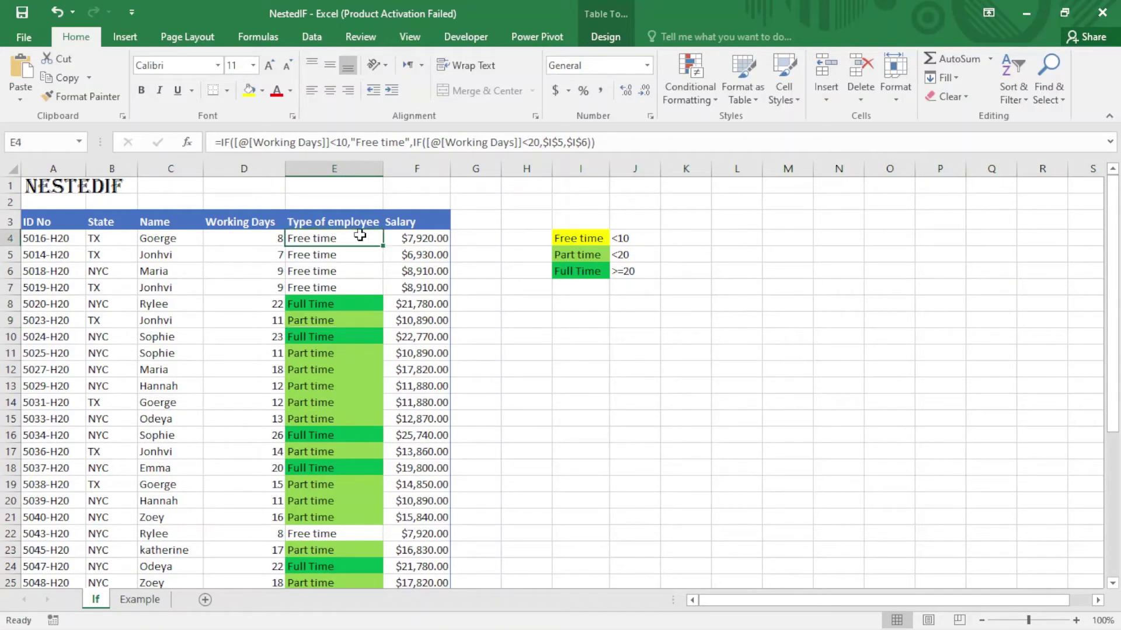
double_click(360, 235)
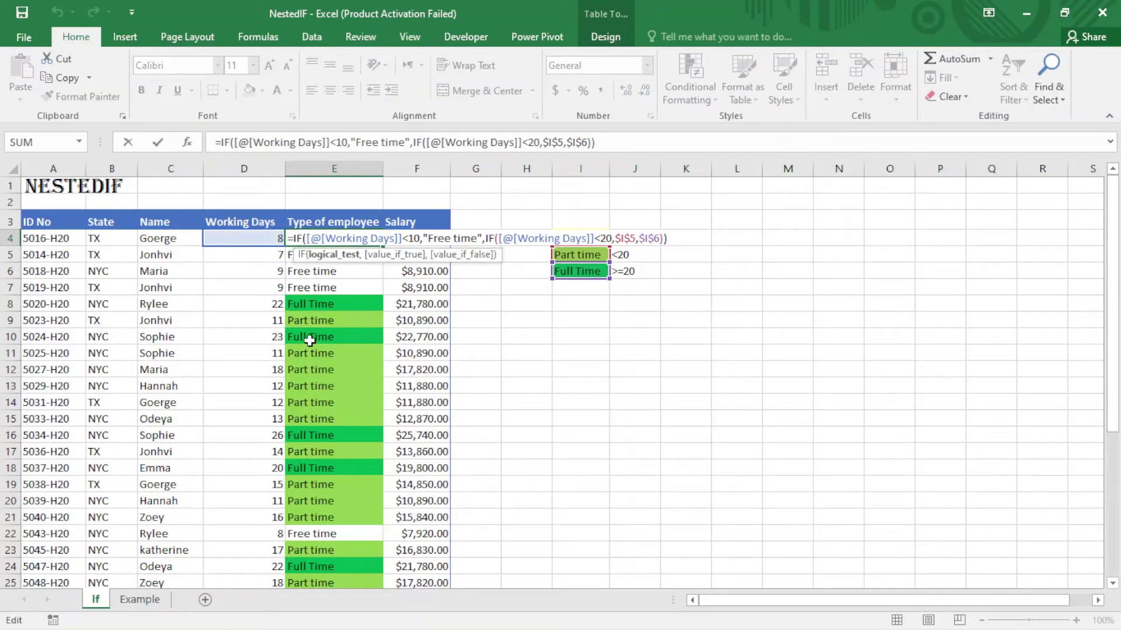
key("ctrl+Return")
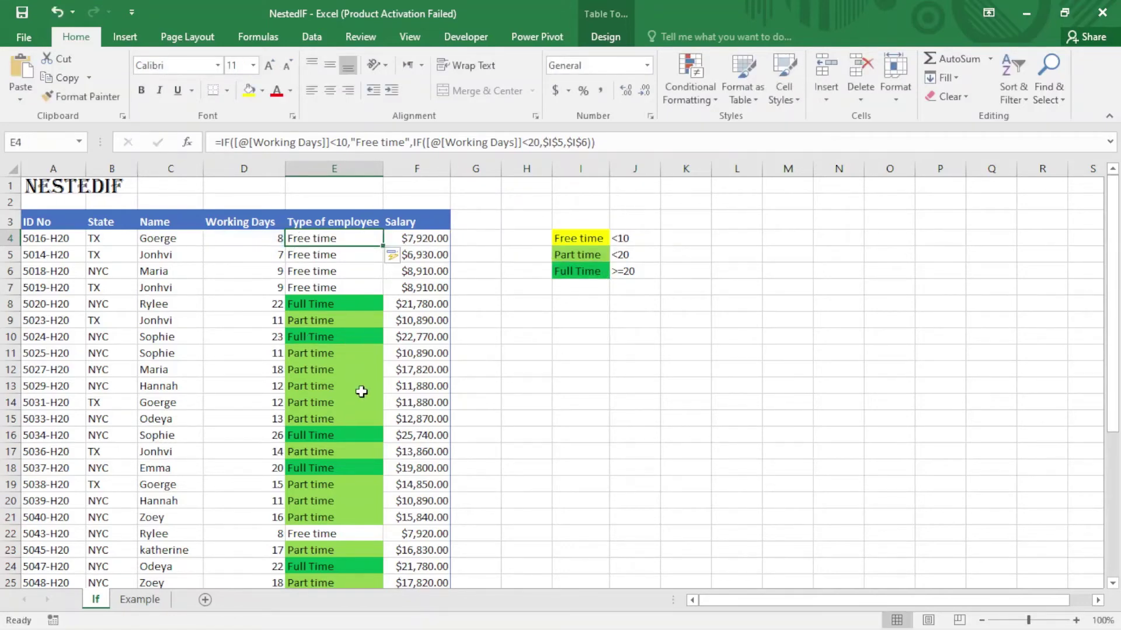
- On the Example sheet, start an IF formula in D4 that returns "A" when Final Exam Results is greater than 90
left_click(135, 601)
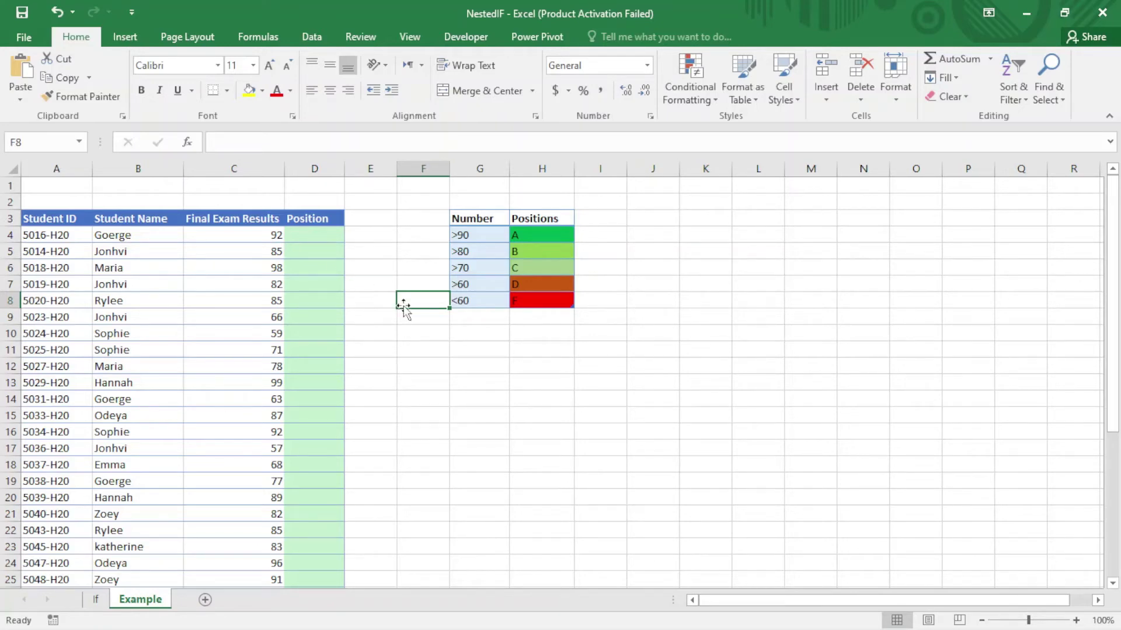
left_click(328, 237)
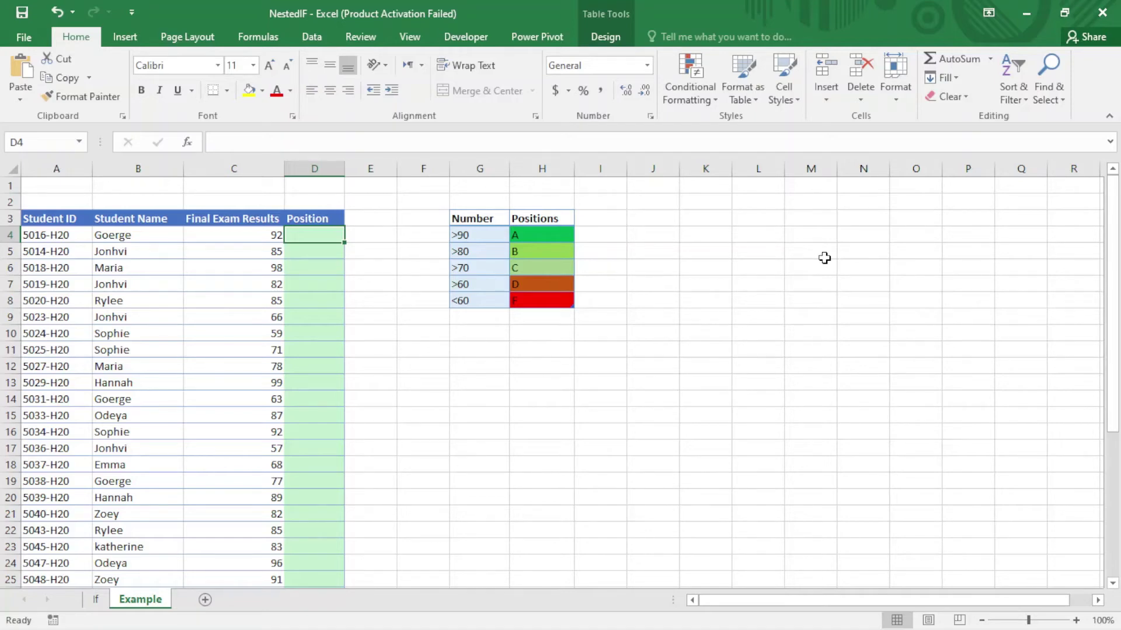
type("=if")
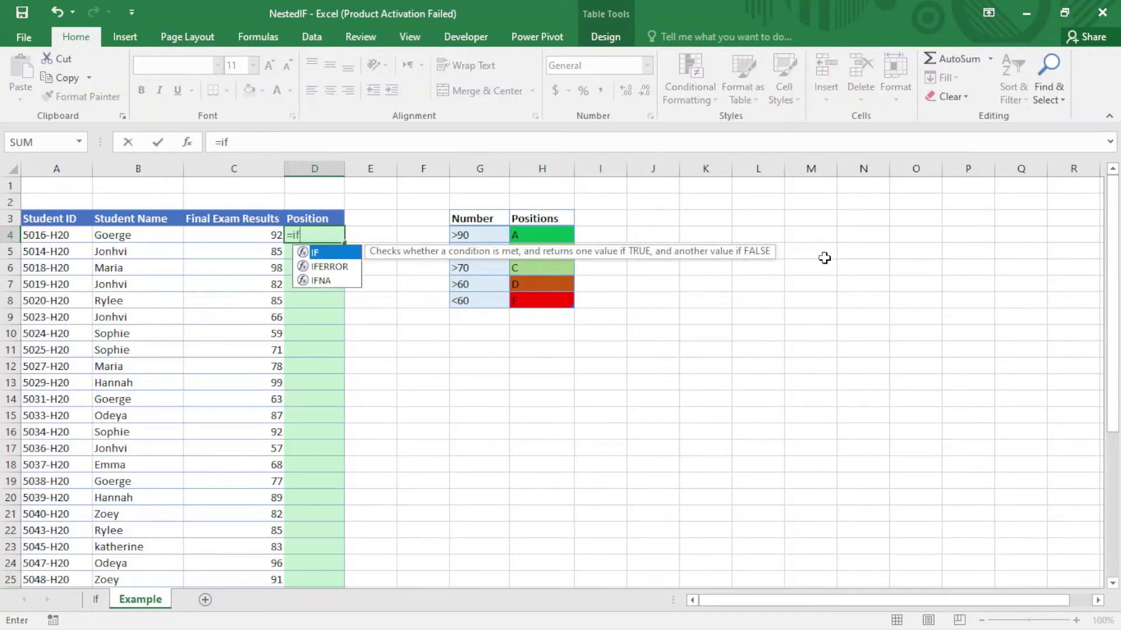
key("Tab")
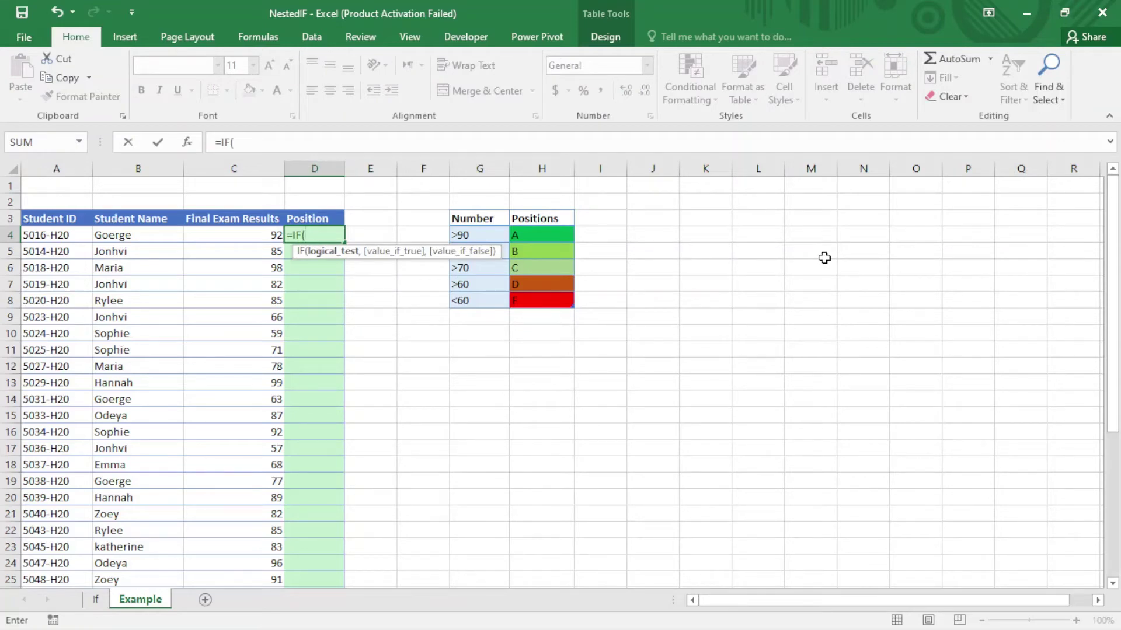
left_click(233, 236)
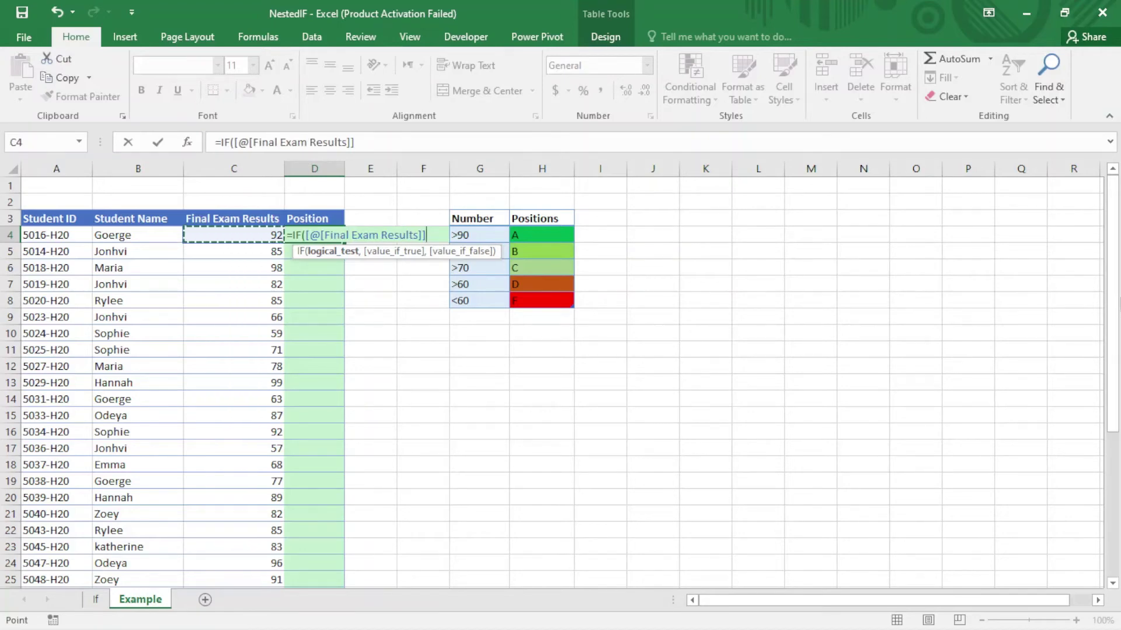
type(">")
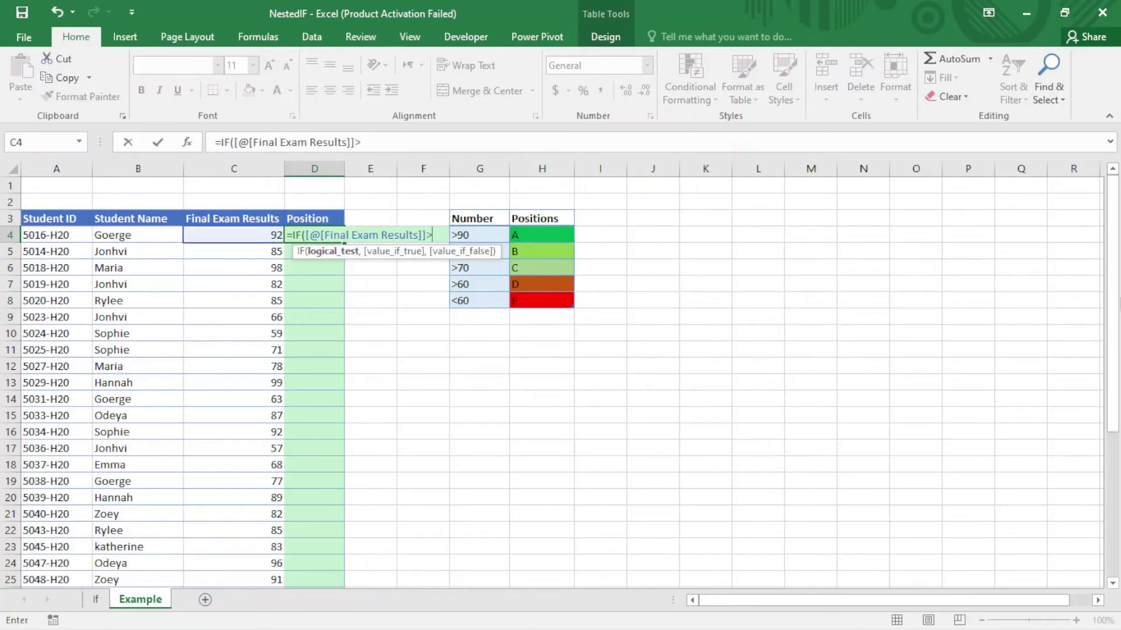
type("90,")
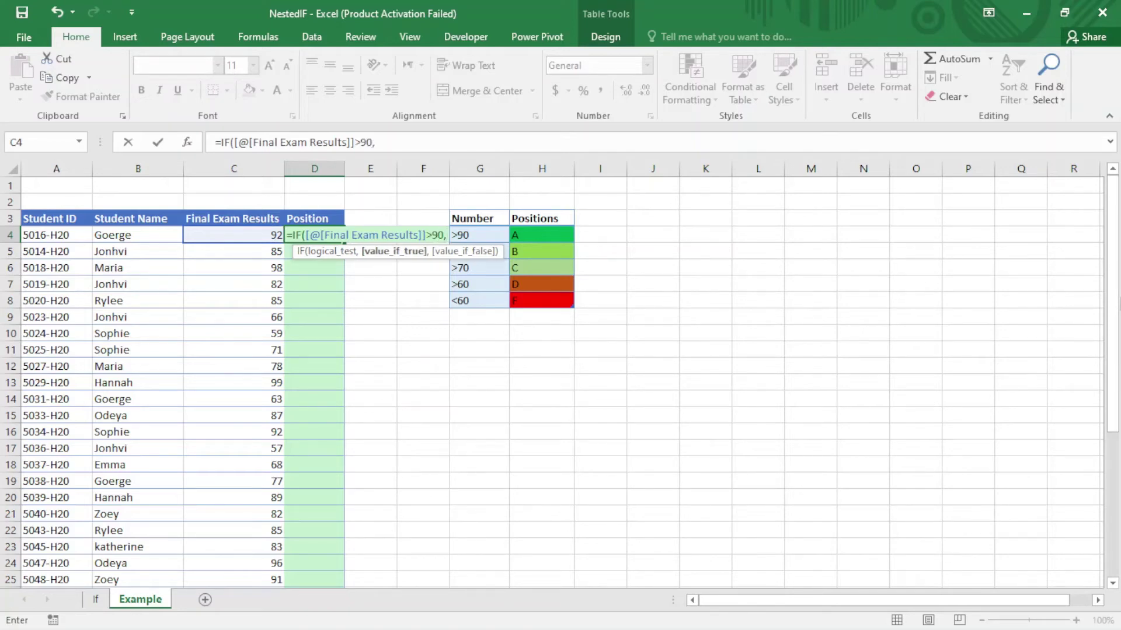
type("\"A\",if")
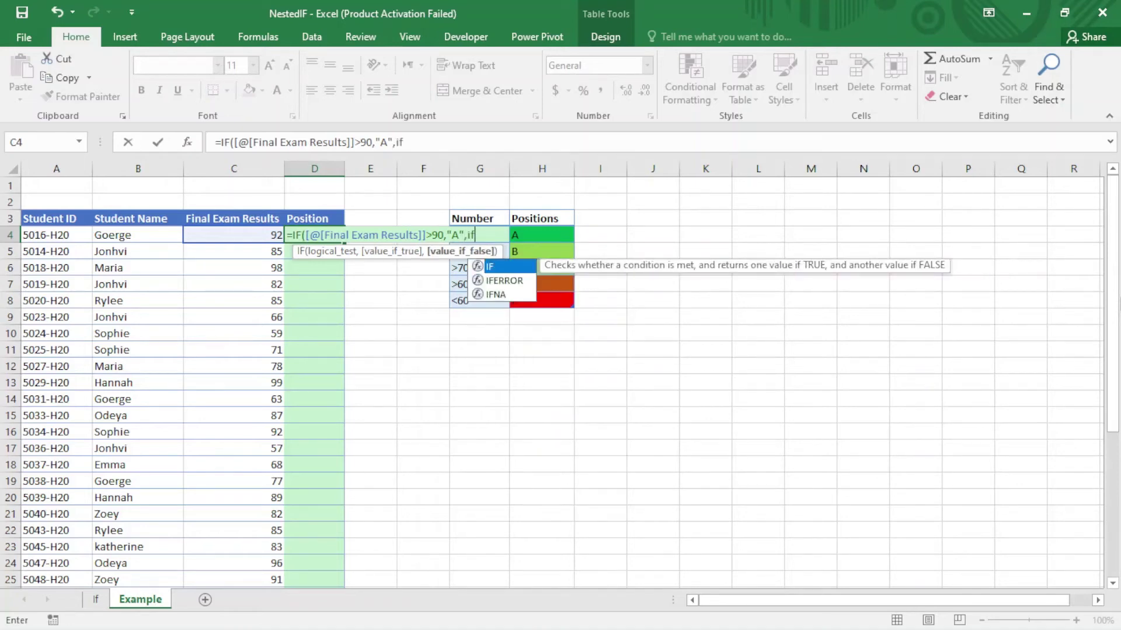
- Nest a second IF as the false value, returning "B" when Final Exam Results is greater than 80
key("Tab")
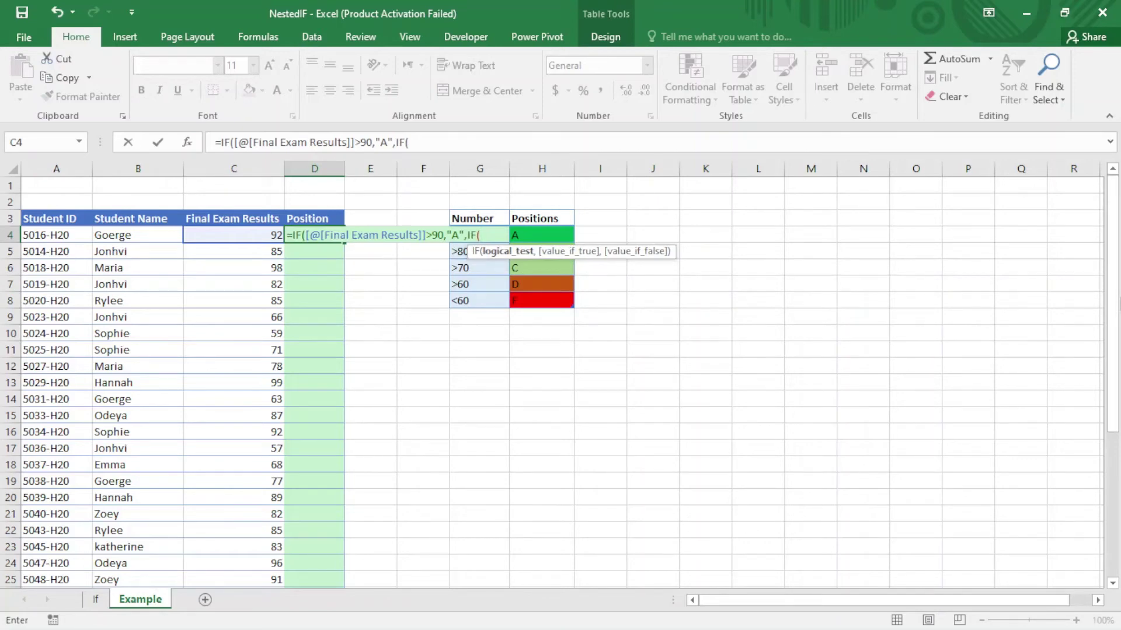
left_click(225, 240)
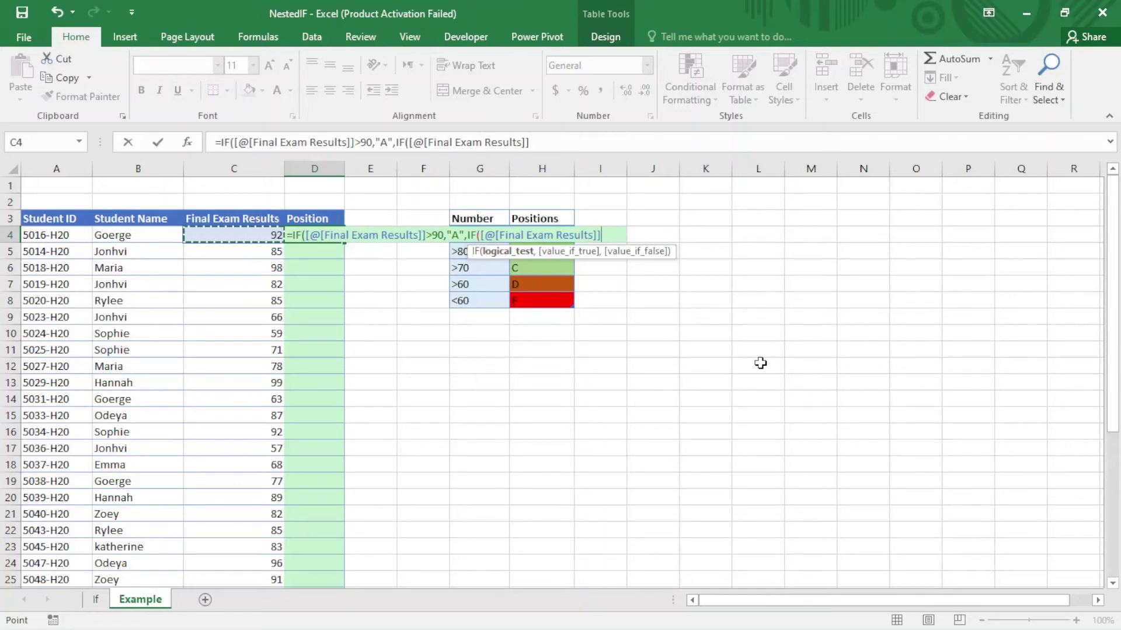
type(">80")
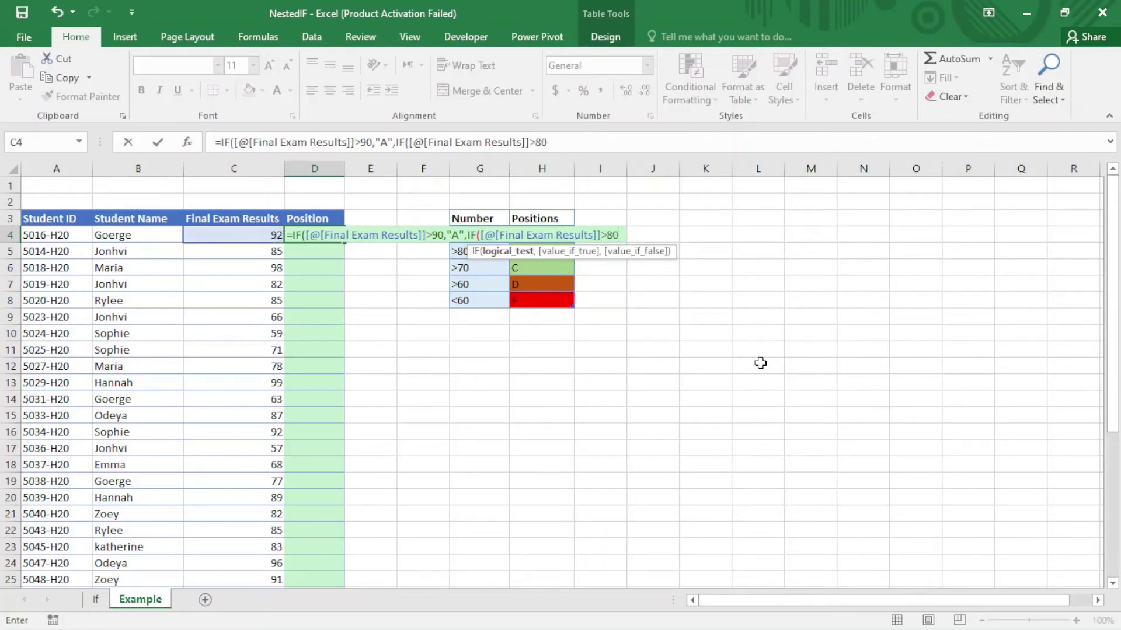
type(",")
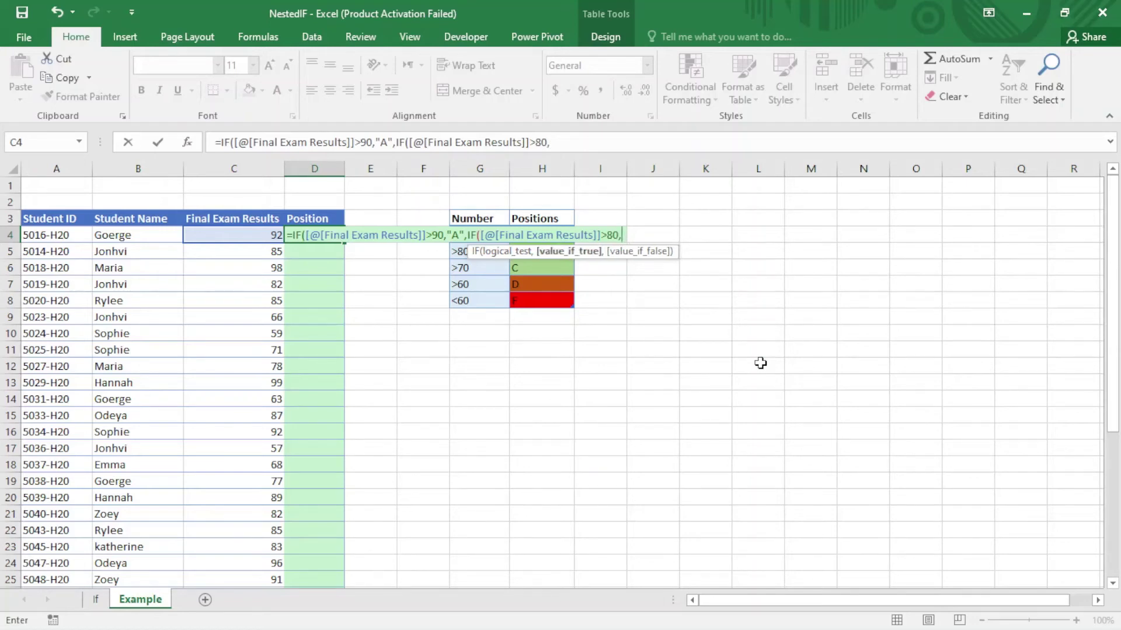
type("\"")
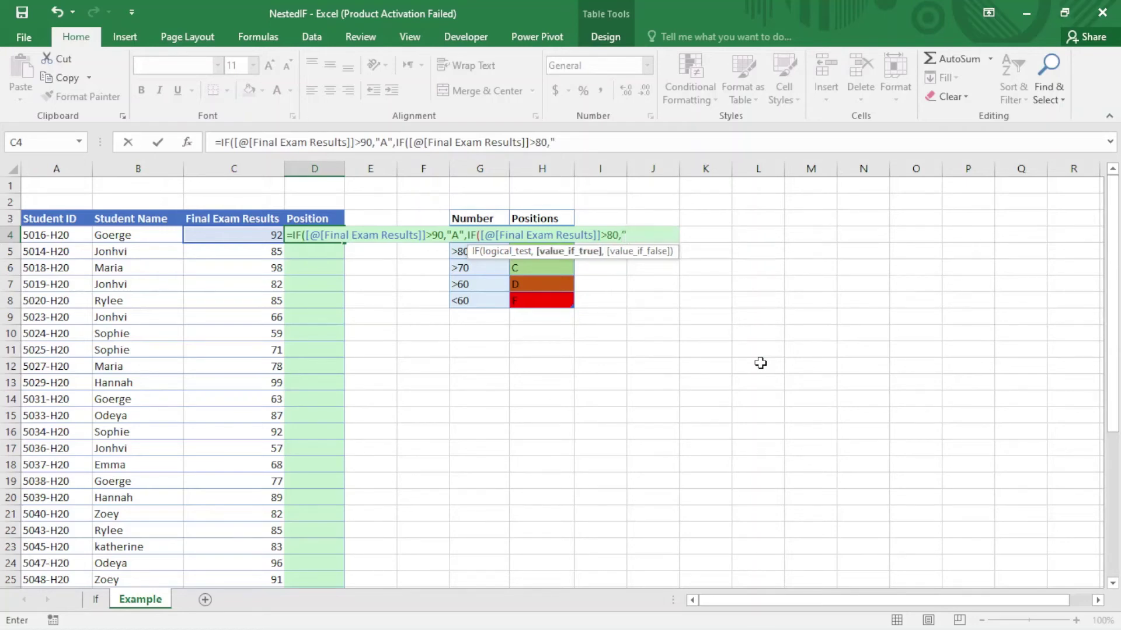
type("B\",")
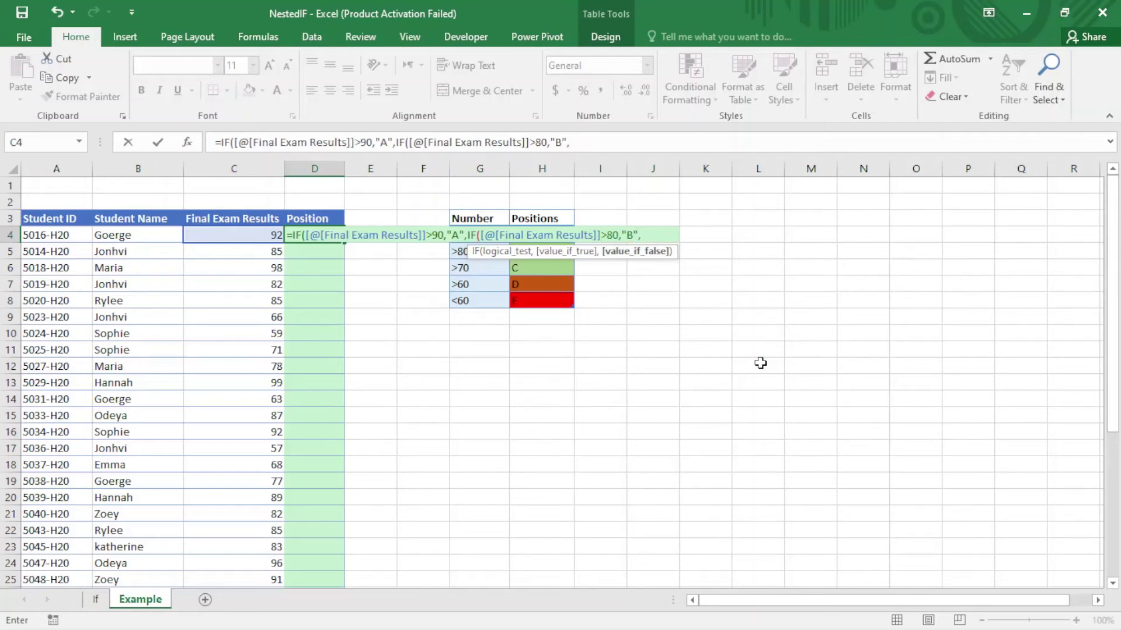
left_click(231, 234)
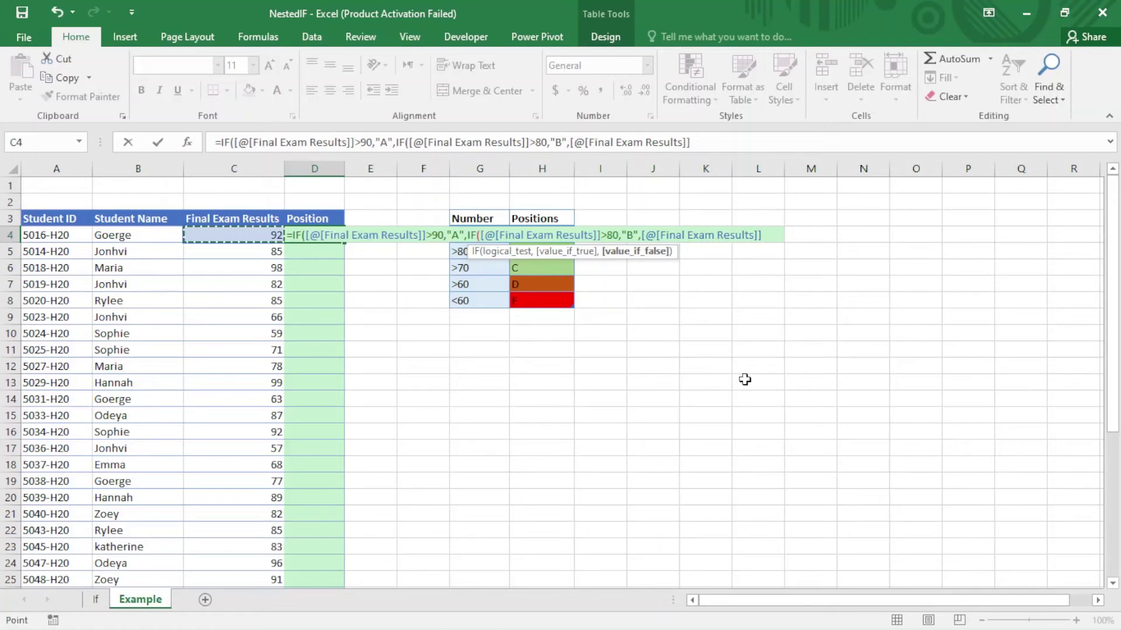
key("BackSpace")
key("BackSpace")
key("BackSpace")
key("BackSpace")
key("BackSpace")
key("BackSpace")
key("BackSpace")
key("BackSpace")
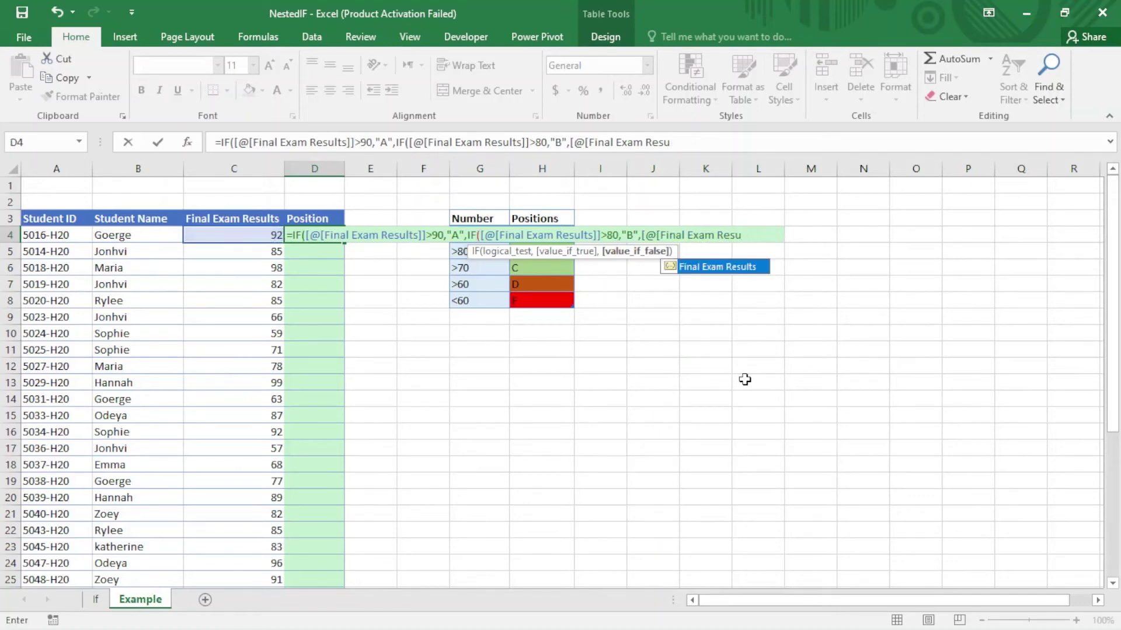
key("BackSpace")
key("BackSpace")
key("BackSpace")
key("BackSpace")
key("BackSpace")
key("BackSpace")
key("BackSpace")
key("BackSpace")
key("BackSpace")
key("BackSpace")
key("BackSpace")
key("BackSpace")
key("BackSpace")
key("BackSpace")
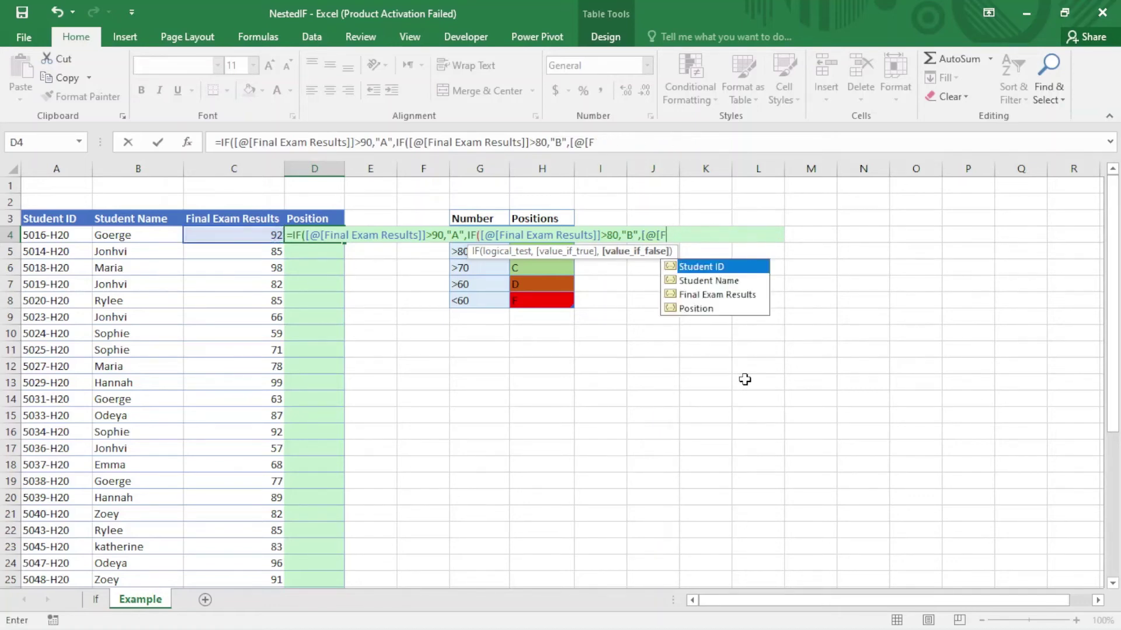
key("BackSpace")
- Nest a third IF returning "C" when Final Exam Results is greater than 70, with another IF opened as its false value
type("if")
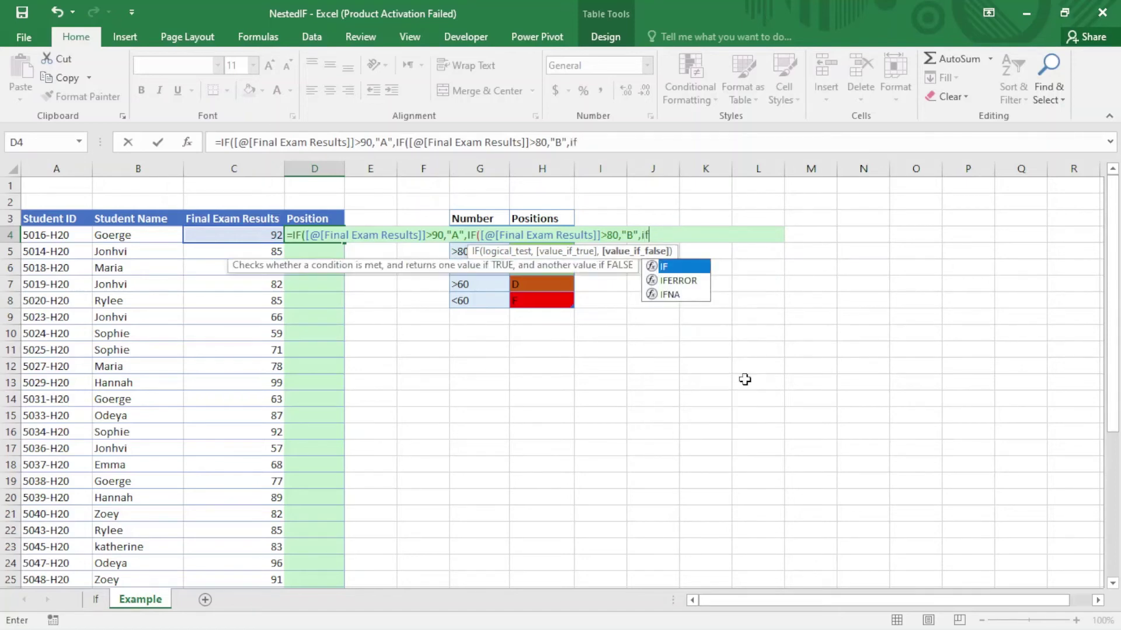
key("Tab")
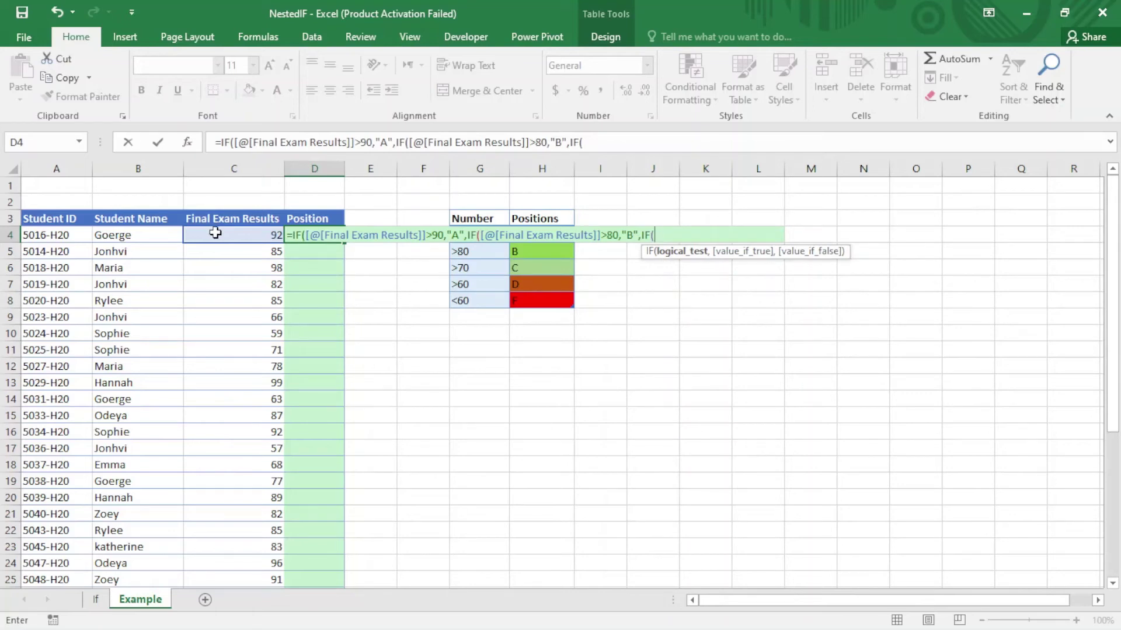
left_click(243, 239)
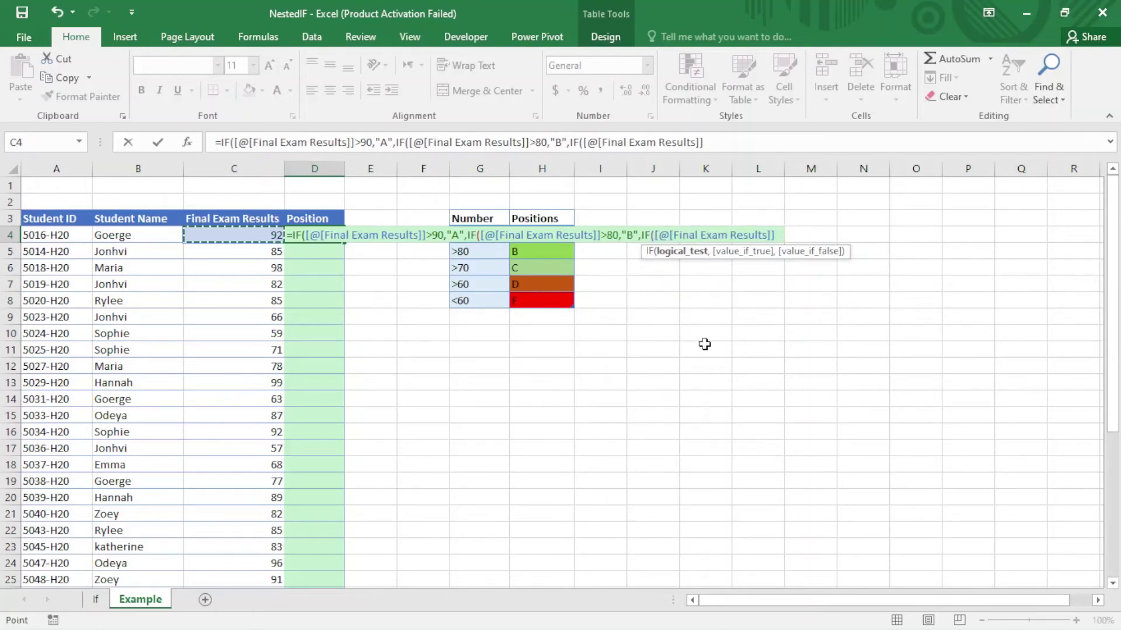
type(">7")
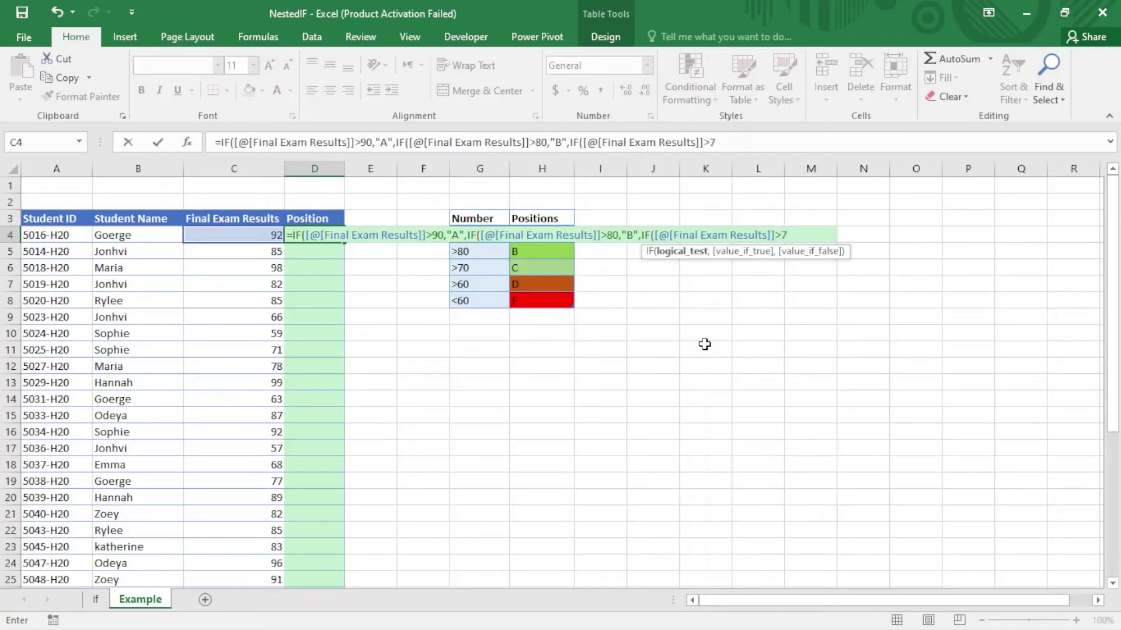
type("0,")
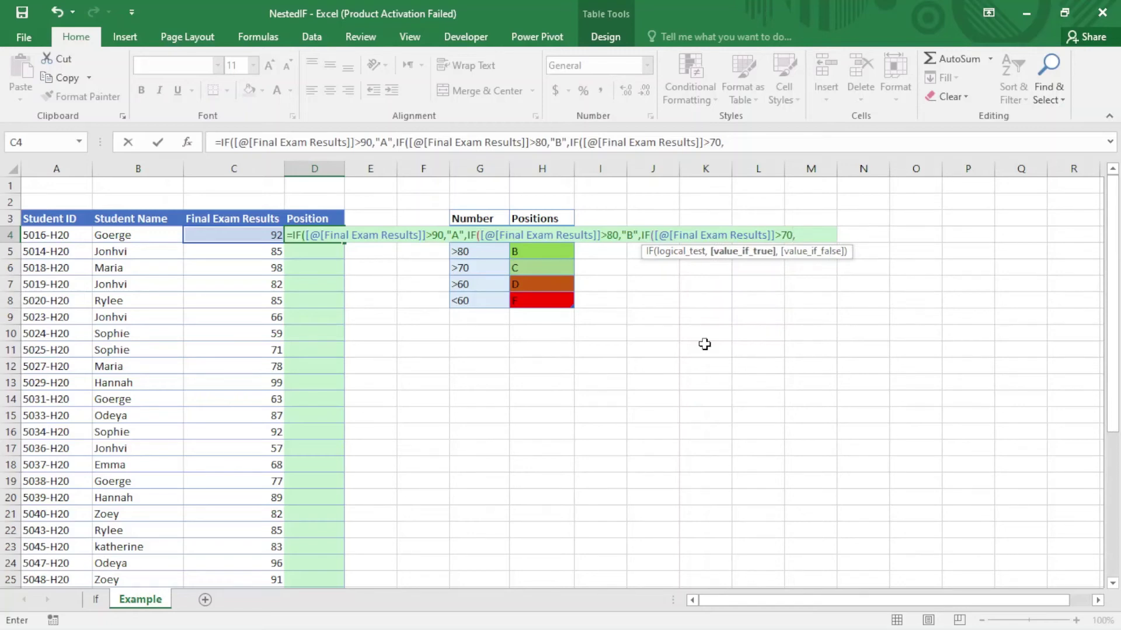
type("\"C\",IF(")
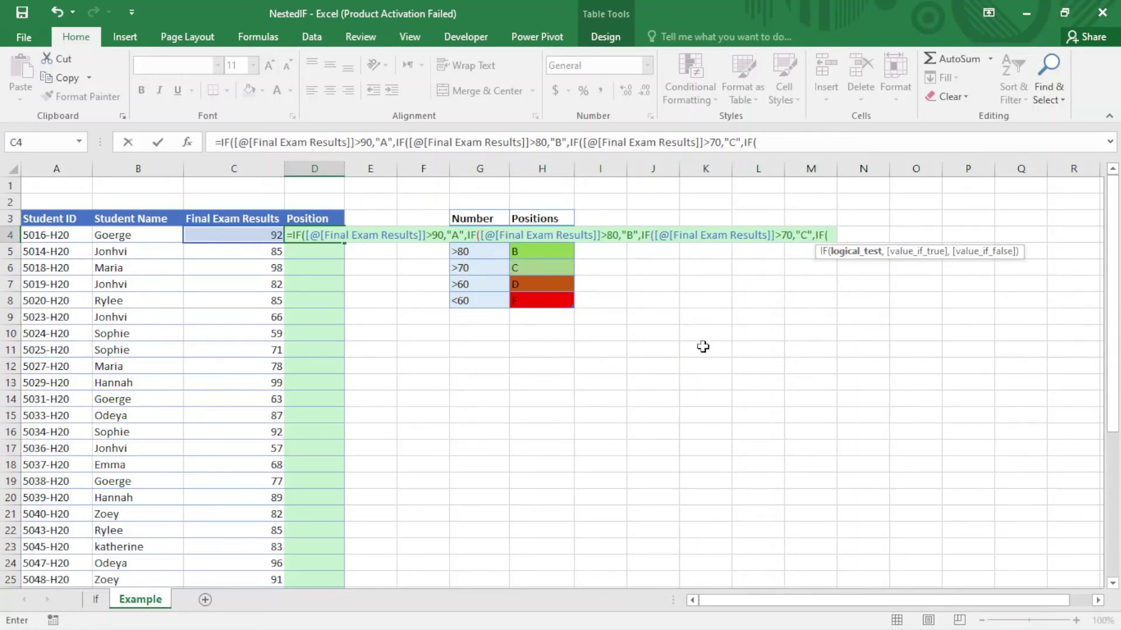
- Make the fourth IF return "D" when Final Exam Results is greater than 60
left_click(229, 235)
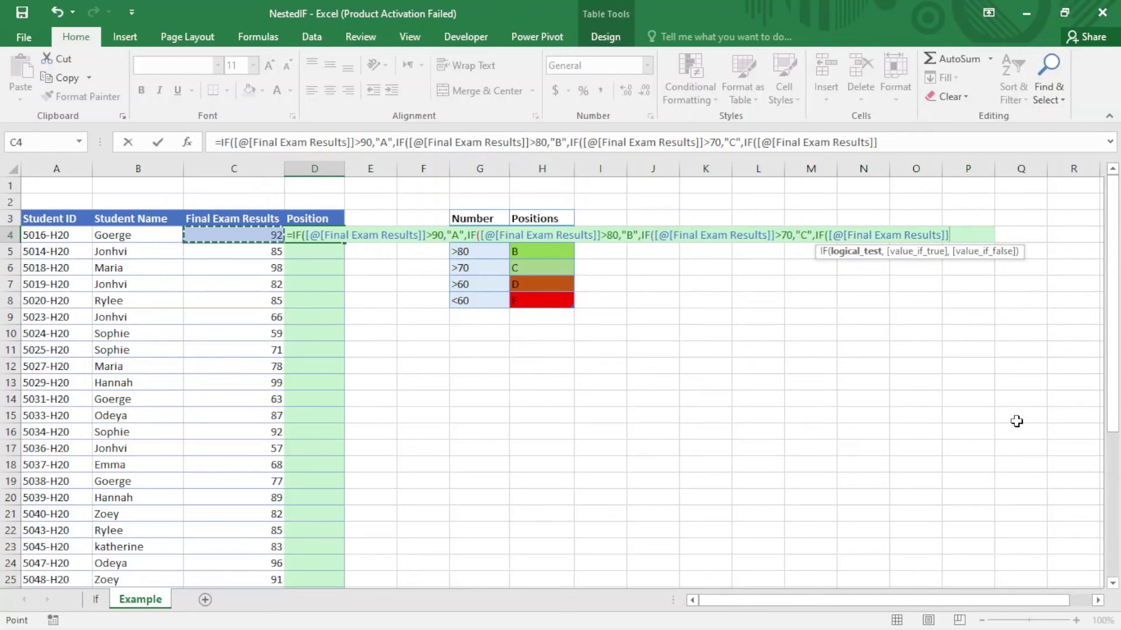
type(">60")
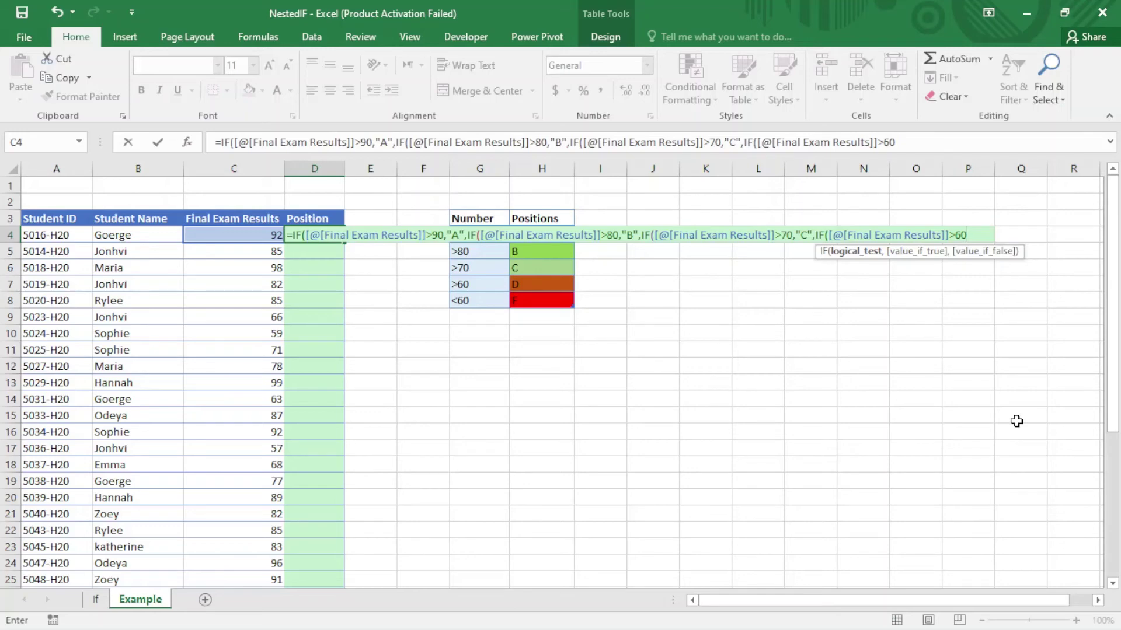
type(",")
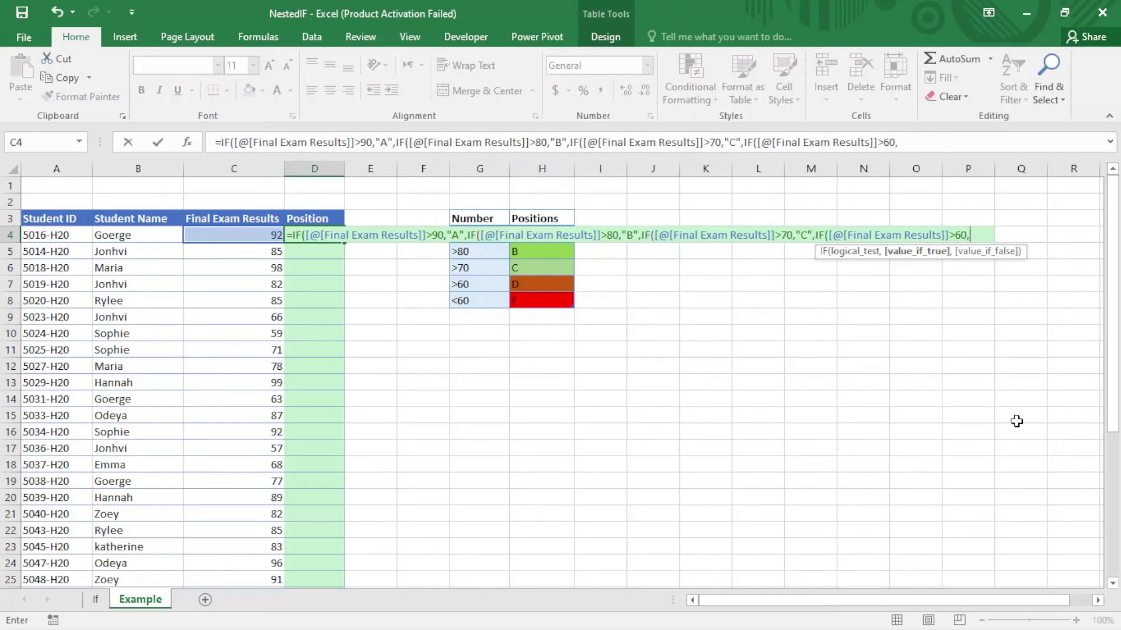
type("\"D\"")
type(",")
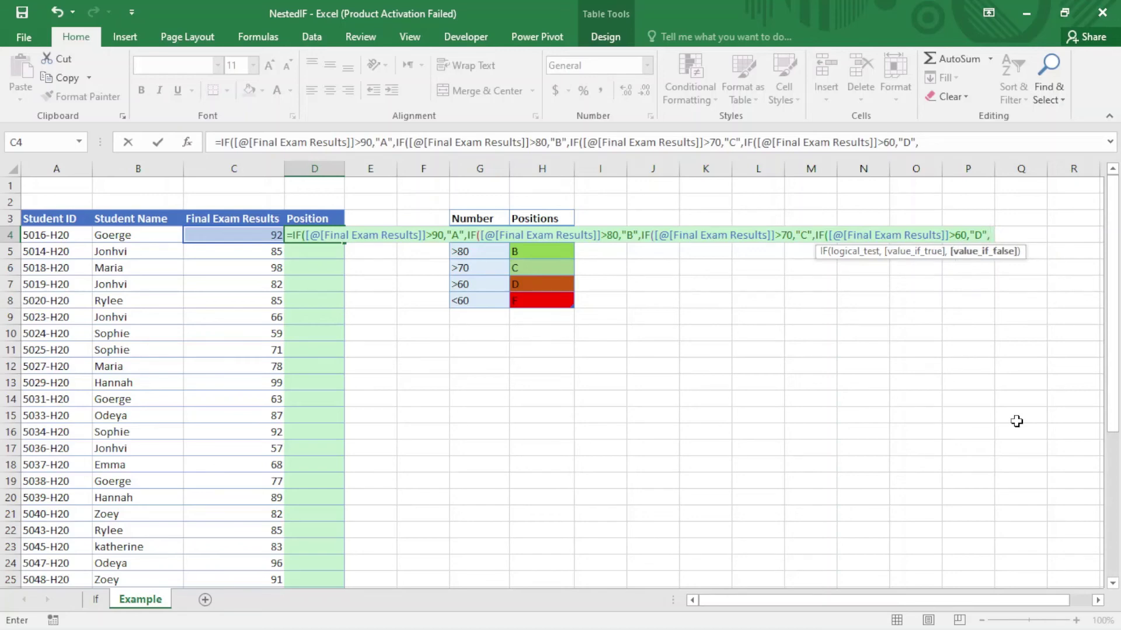
- Use "F" as the final false value, close all four IF functions and enter the formula
type("\"F")
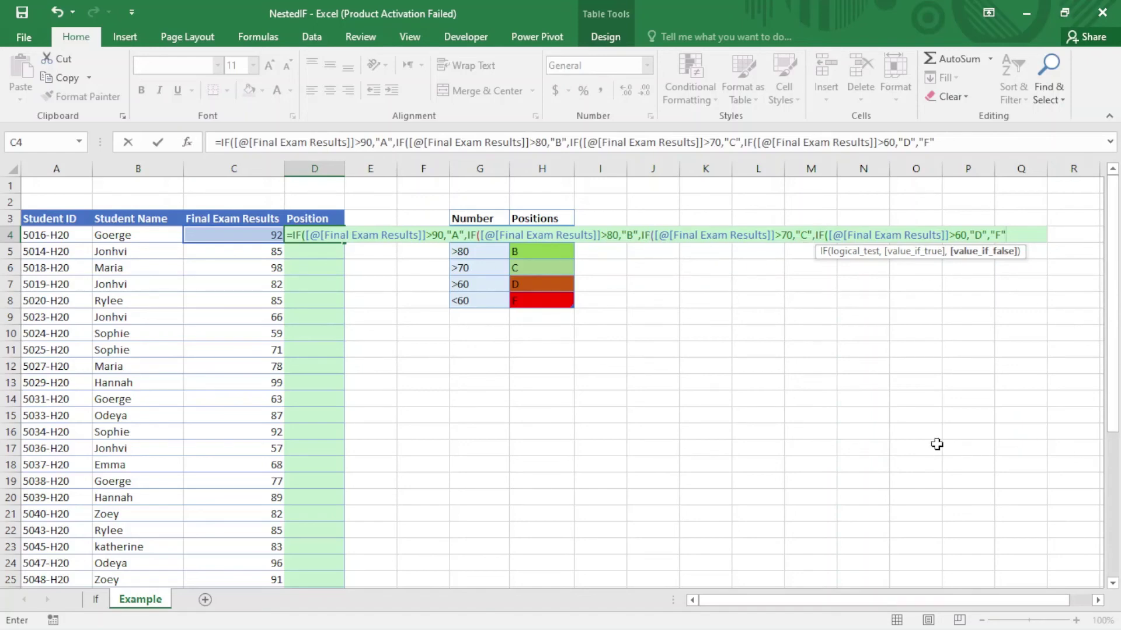
type("))")
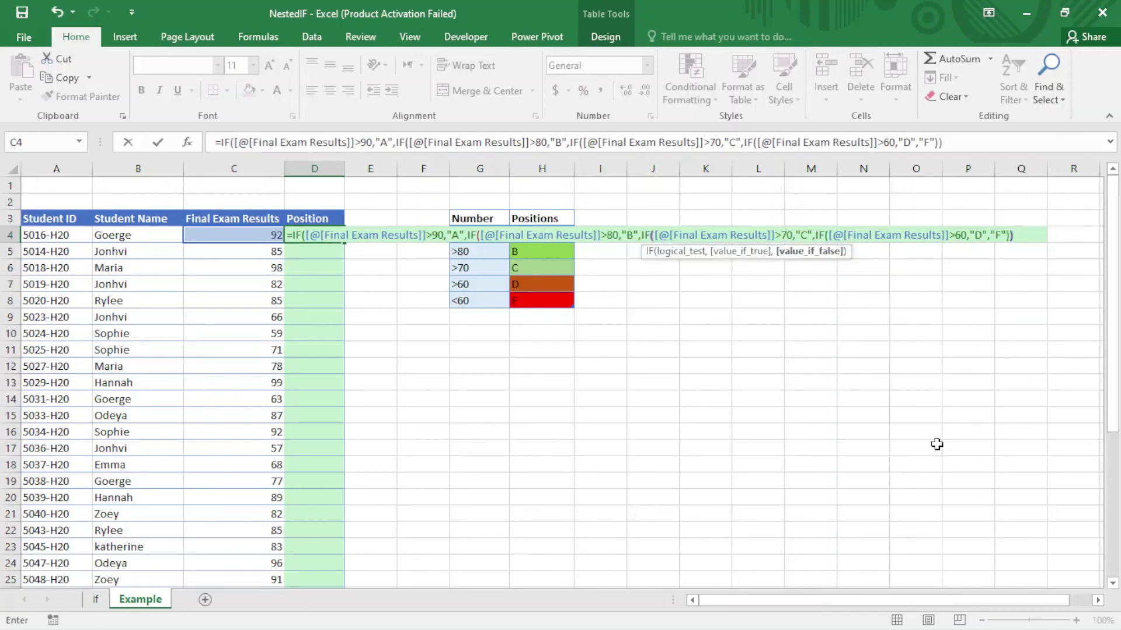
type("))")
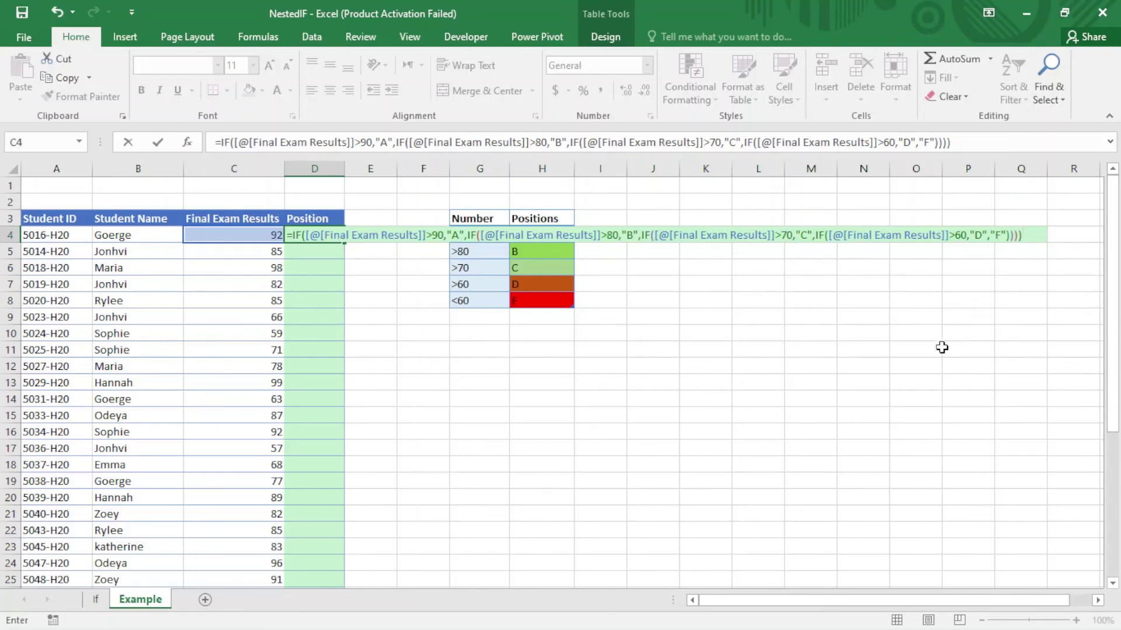
key("Return")
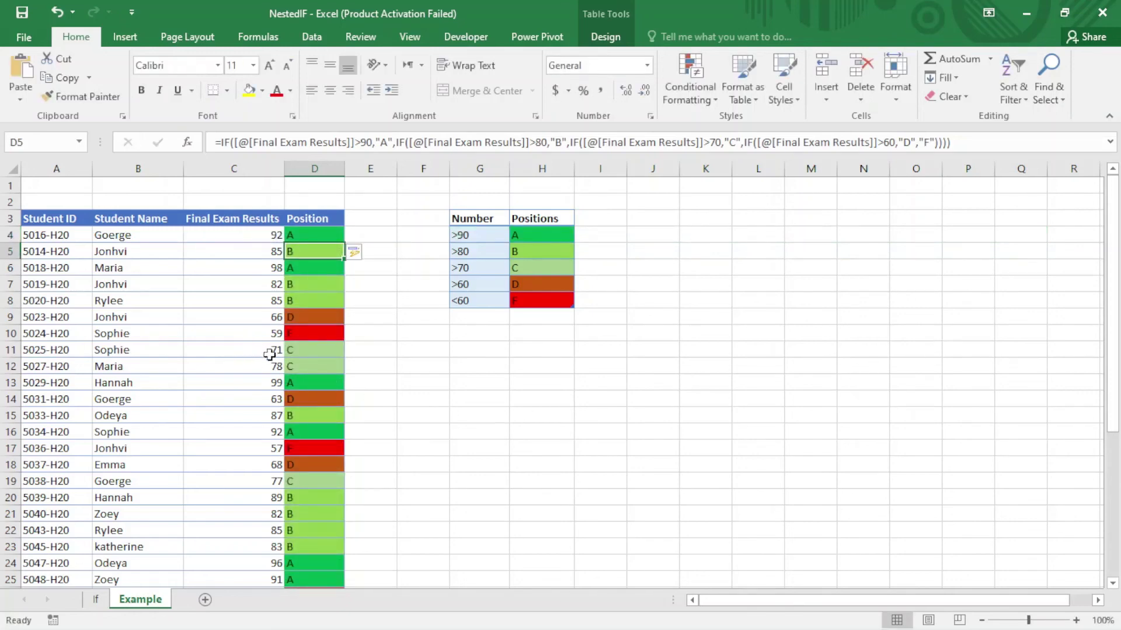
- Check the Position results in several rows against their Final Exam Results and the Number/Positions key
left_click(316, 363)
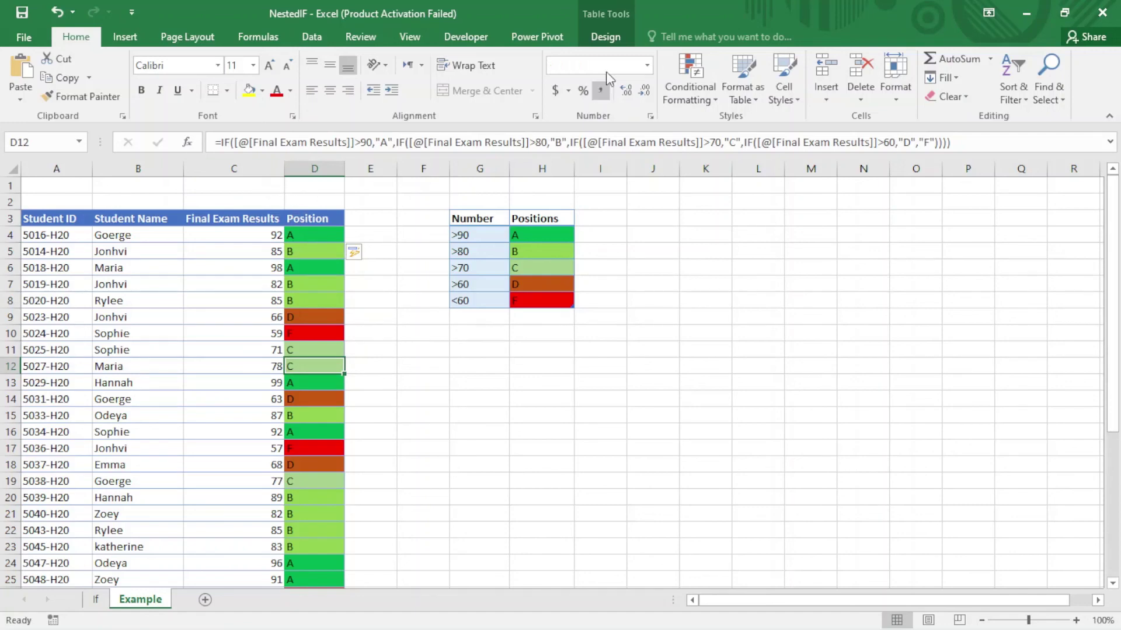
left_click(332, 336)
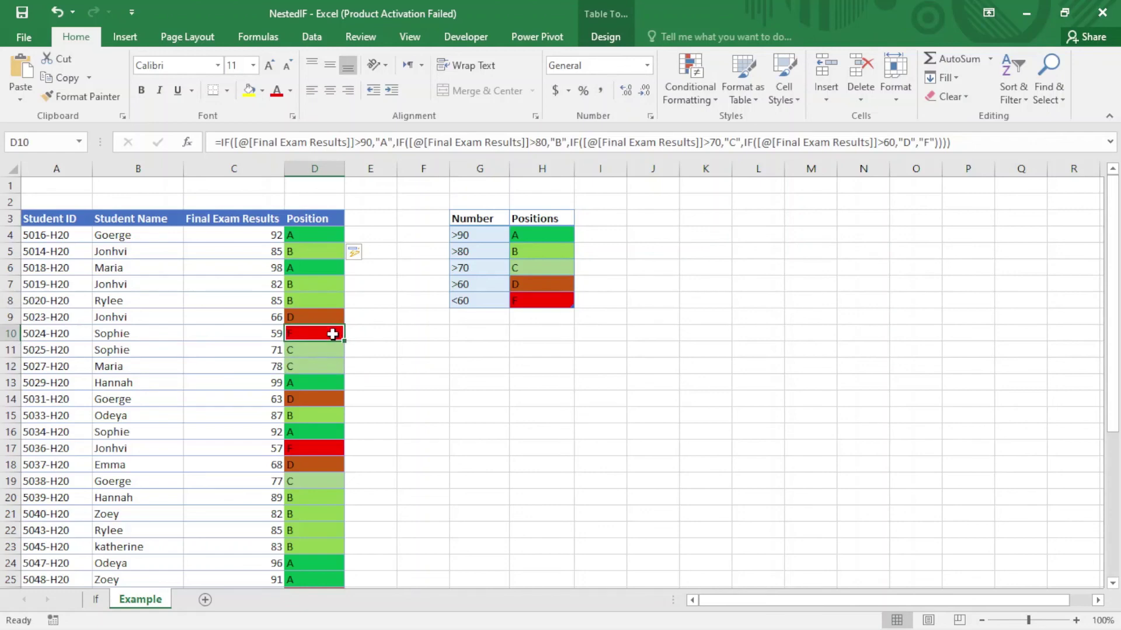
left_click(311, 236)
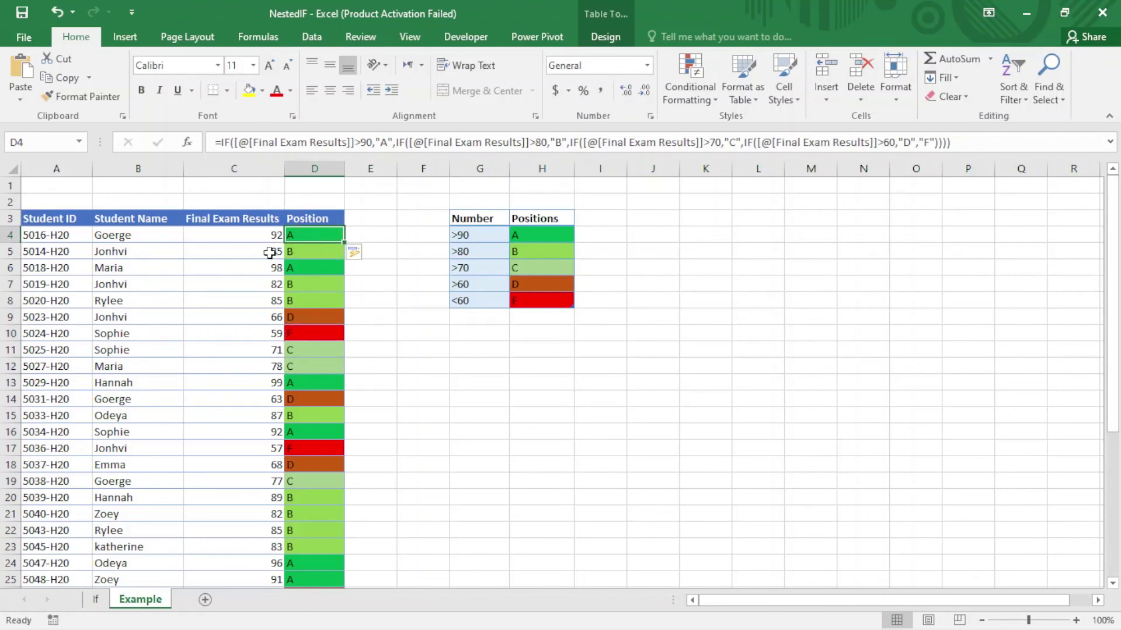
left_click(314, 256)
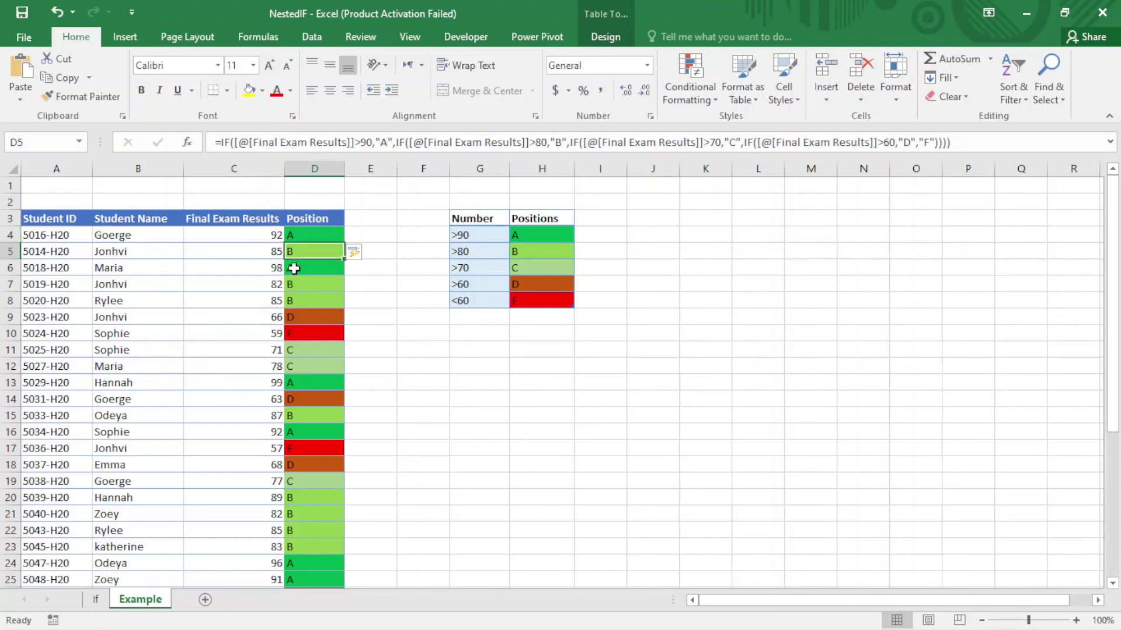
left_click(310, 271)
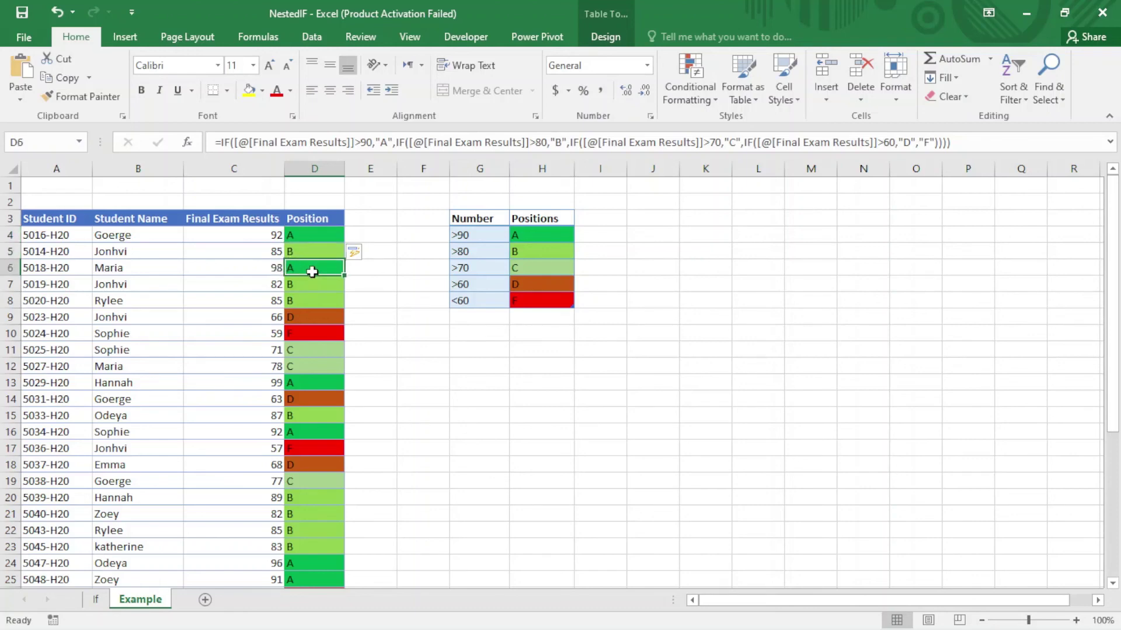
left_click(262, 318)
left_click(303, 319)
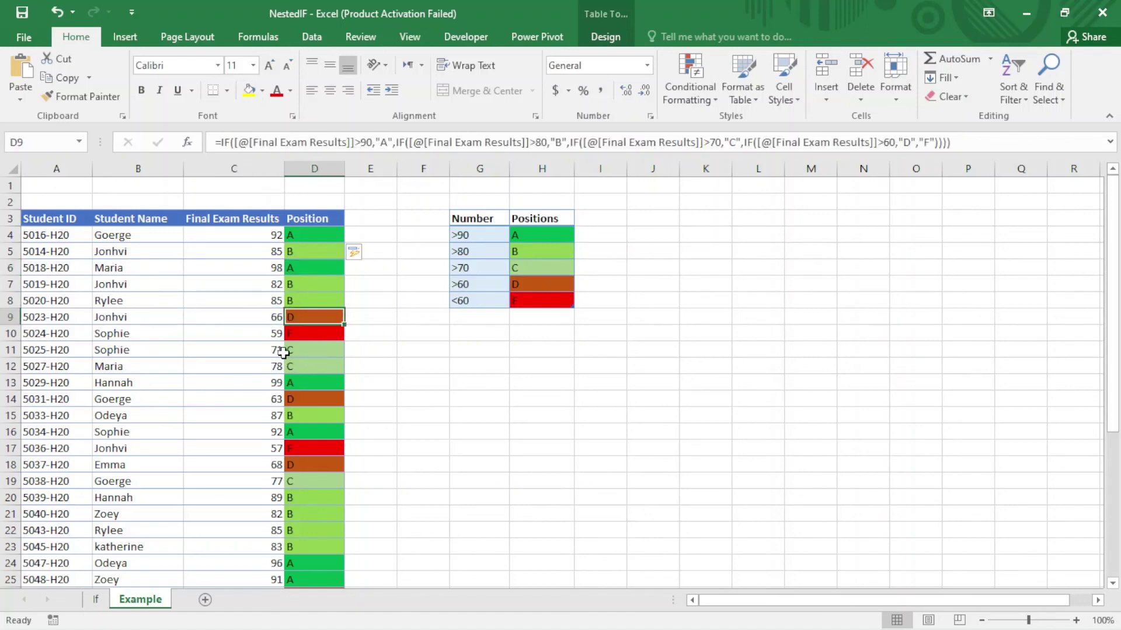